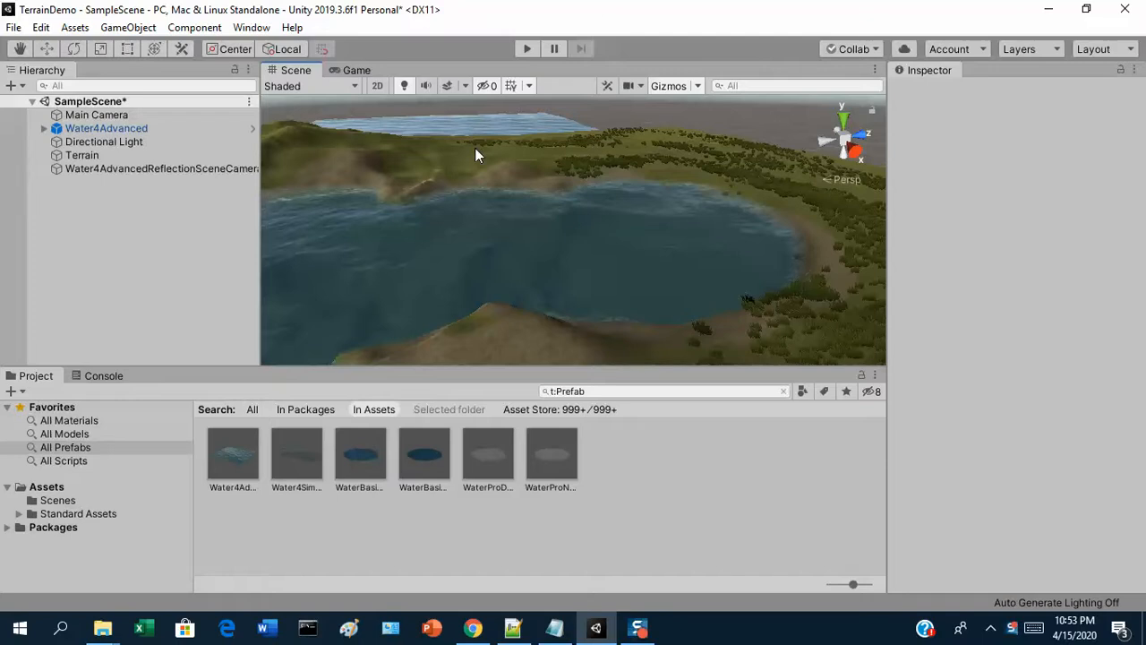
# Scale the Water4Advanced object down along X to about 1.37 so it extends less beyond the terrain
pyautogui.click(500, 243)
pyautogui.moveTo(479, 179); pyautogui.dragTo(659, 353, button='right')
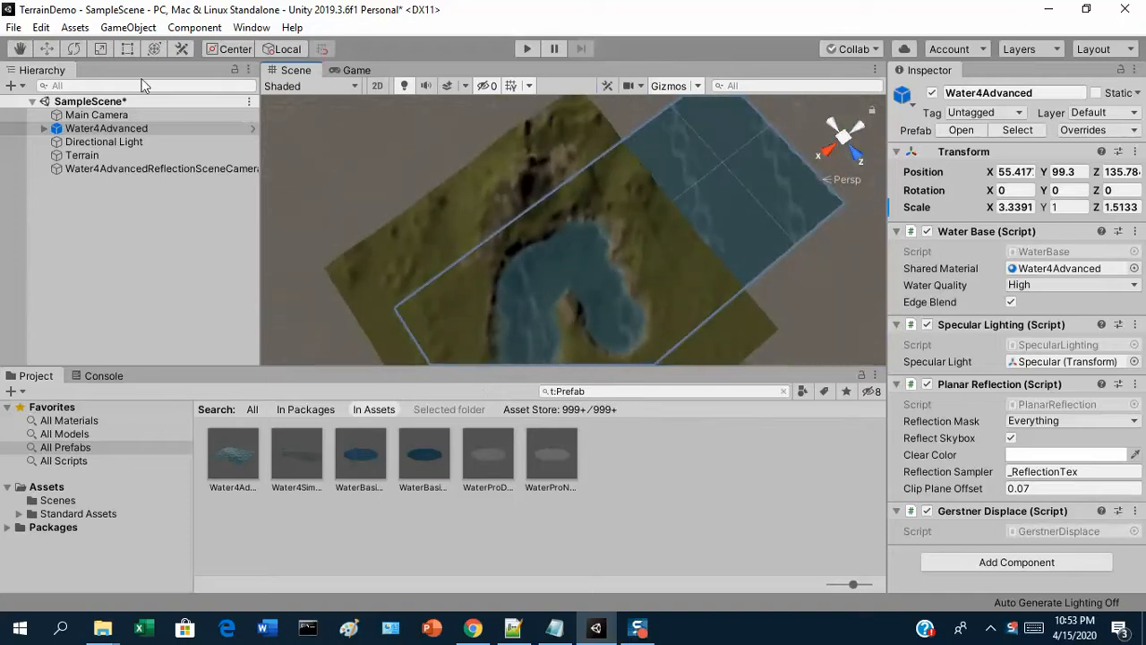
pyautogui.click(729, 178)
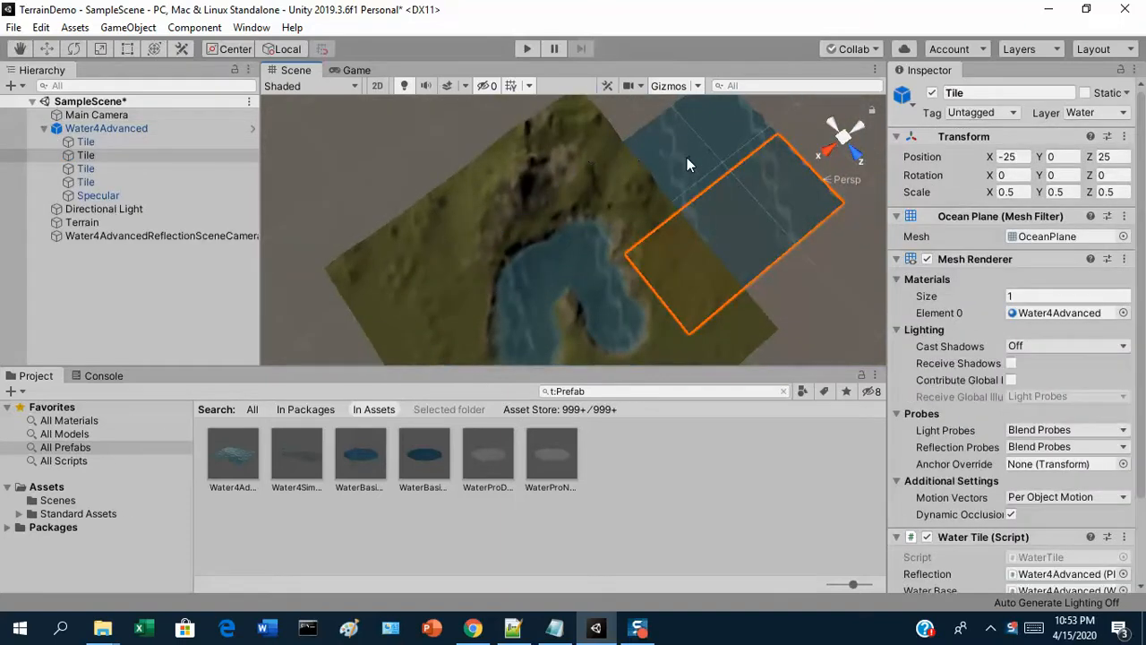
pyautogui.click(686, 157)
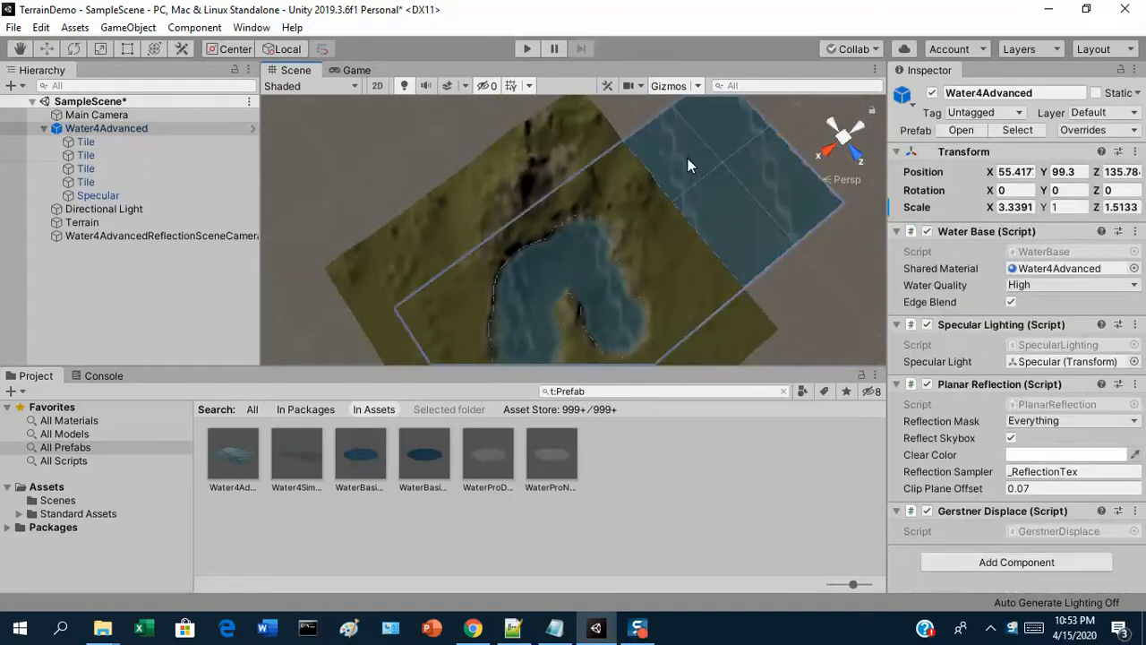
pyautogui.click(120, 130)
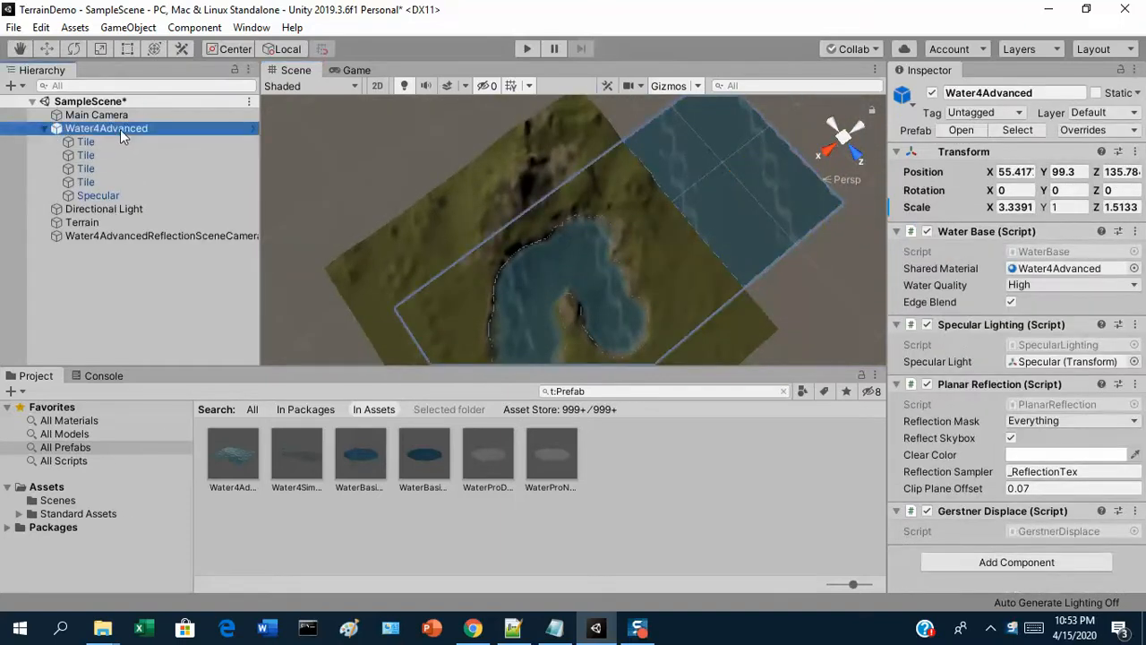
pyautogui.click(101, 50)
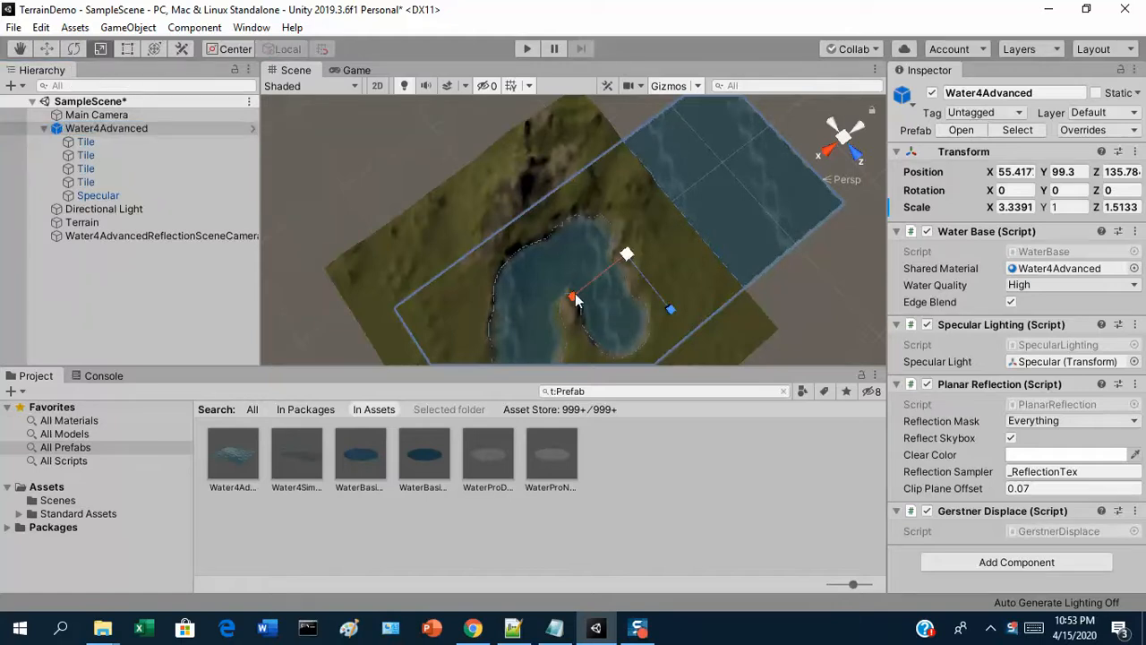
pyautogui.moveTo(573, 297); pyautogui.dragTo(603, 273)
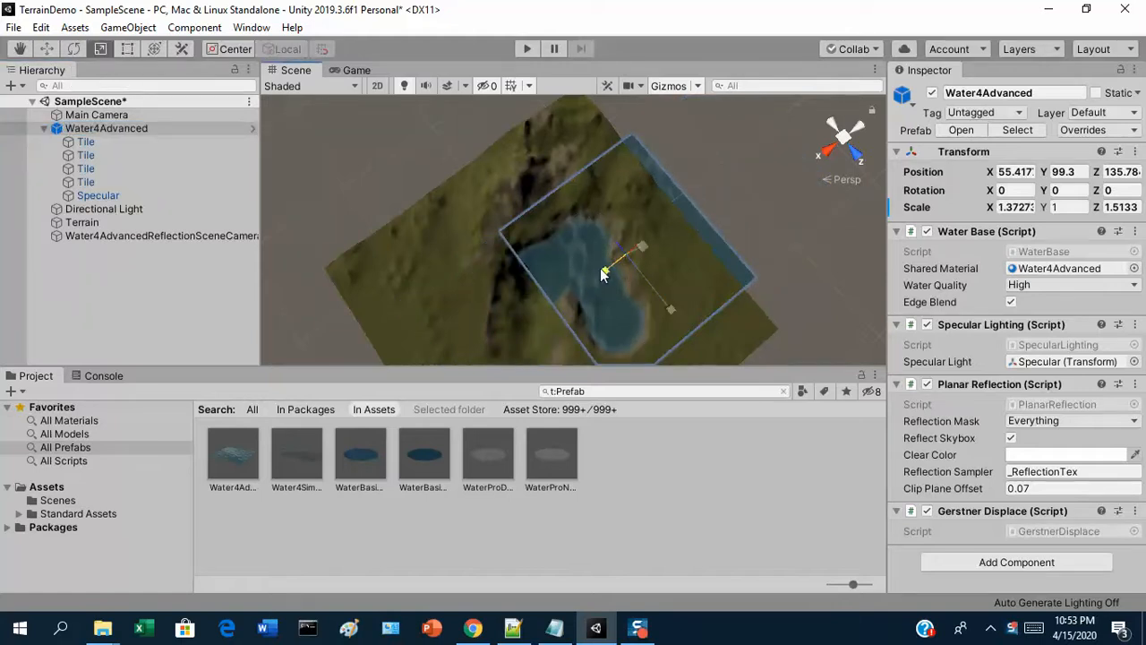
# Move the Water4Advanced object along X to about 113.3 so the water covers the whole lake basin
pyautogui.click(46, 48)
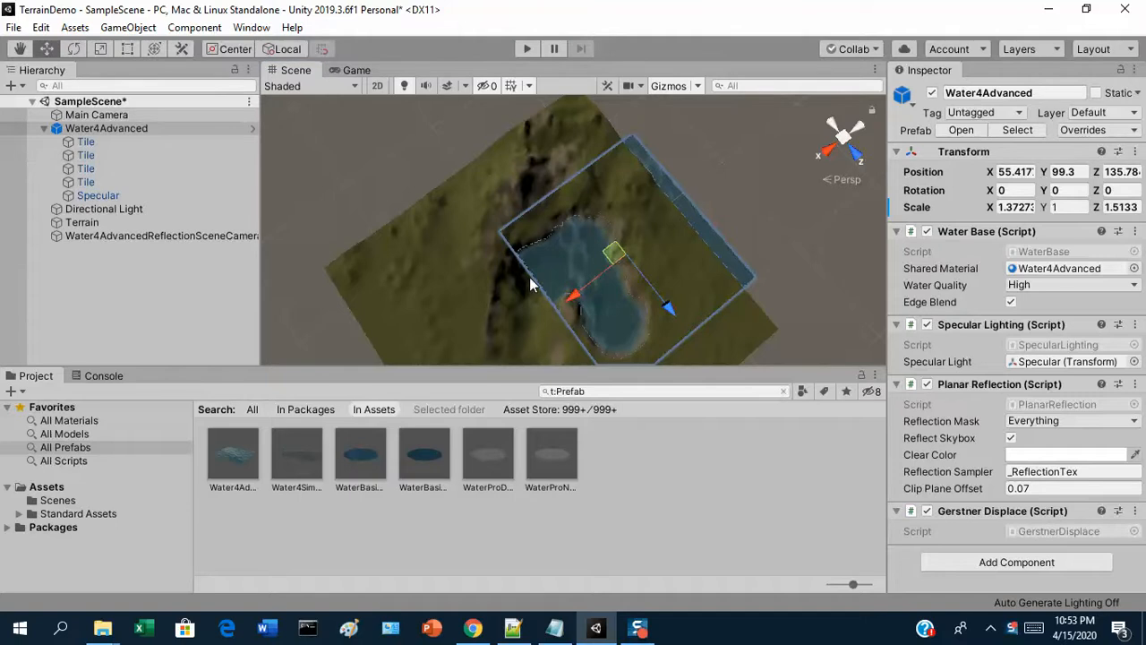
pyautogui.moveTo(572, 295); pyautogui.dragTo(502, 322)
pyautogui.keyDown('alt'); pyautogui.moveTo(596, 312); pyautogui.dragTo(56, 87); pyautogui.keyUp('alt')
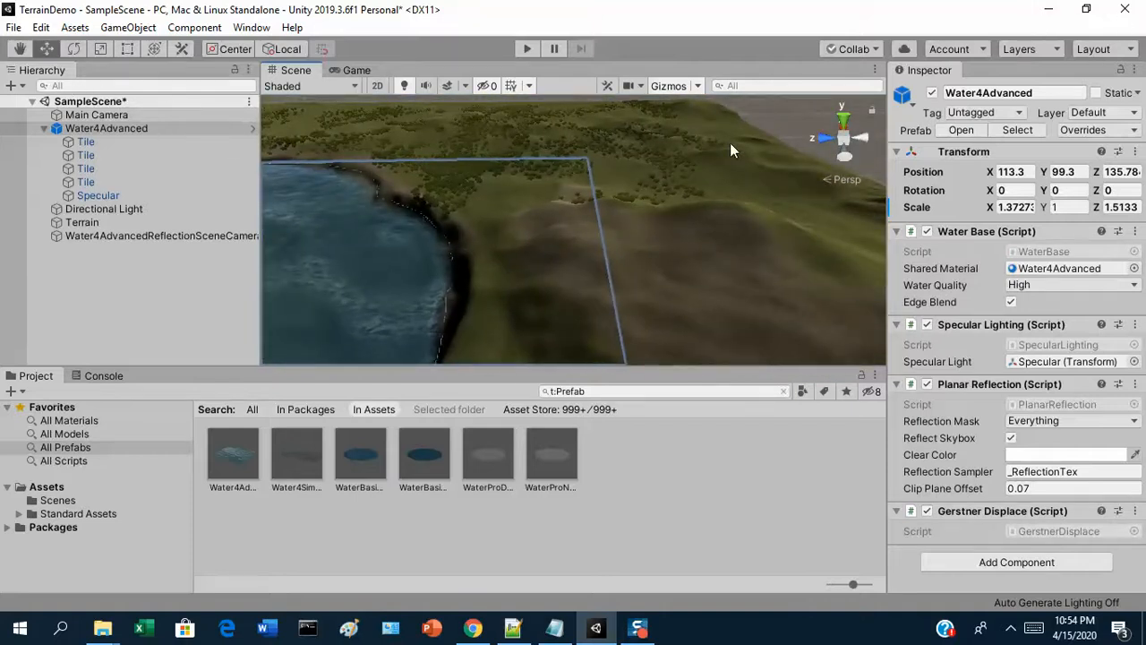
# Activate Paint Trees on the Terrain object and start adding a new tree type
pyautogui.click(90, 222)
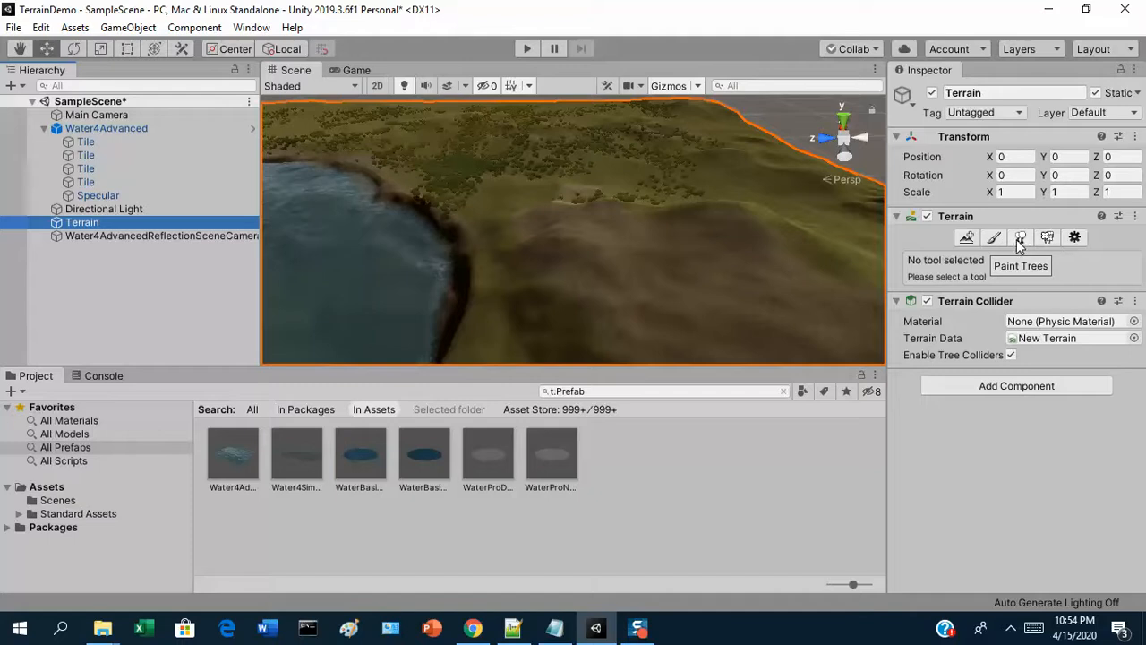
pyautogui.click(1020, 240)
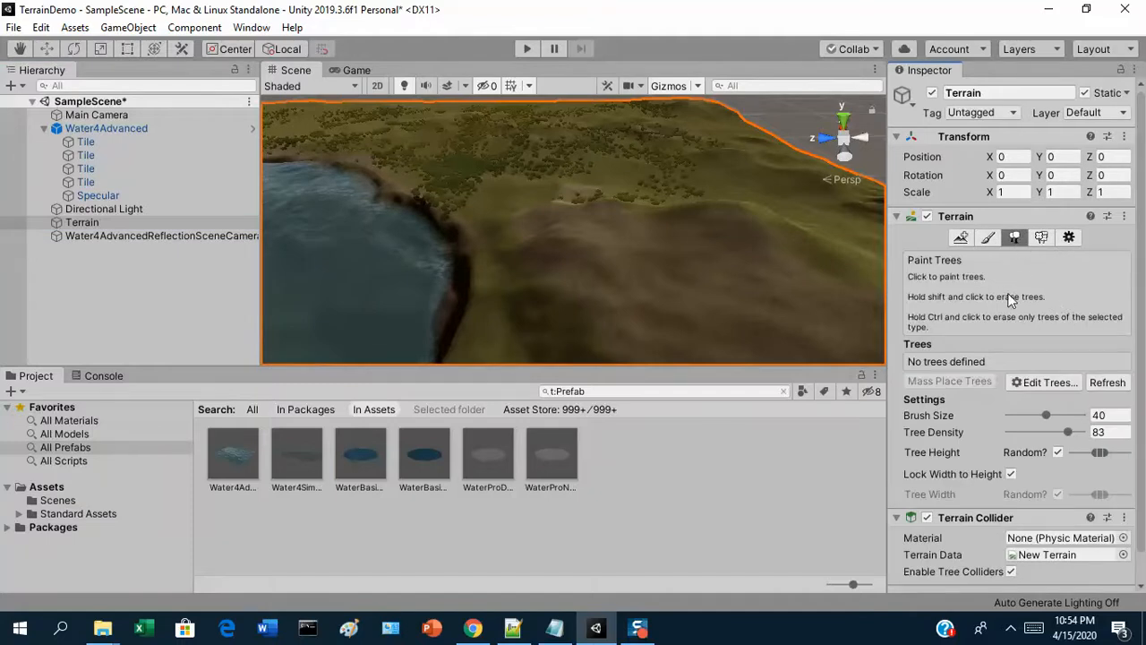
pyautogui.moveTo(1143, 296); pyautogui.dragTo(1144, 385)
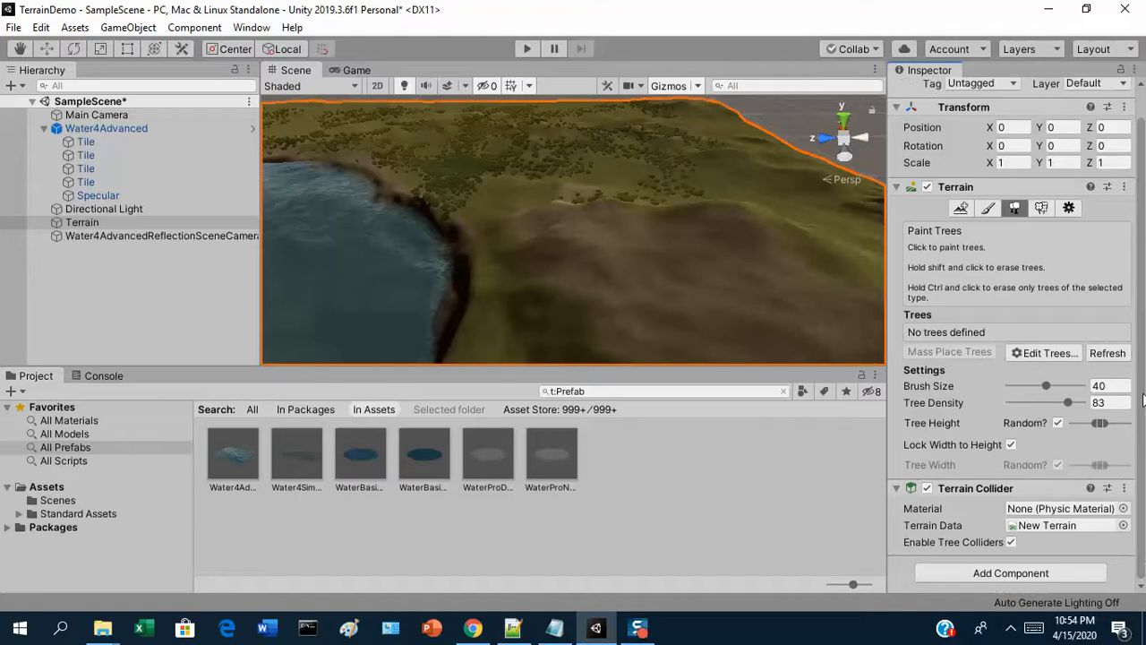
pyautogui.click(1060, 357)
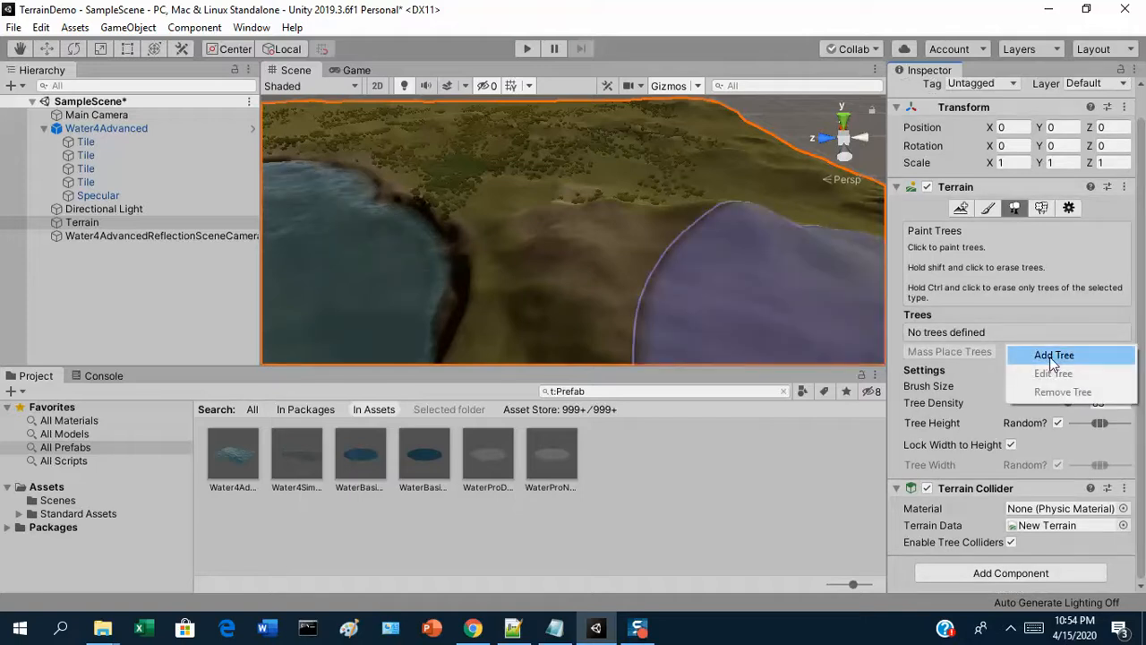
pyautogui.click(1053, 356)
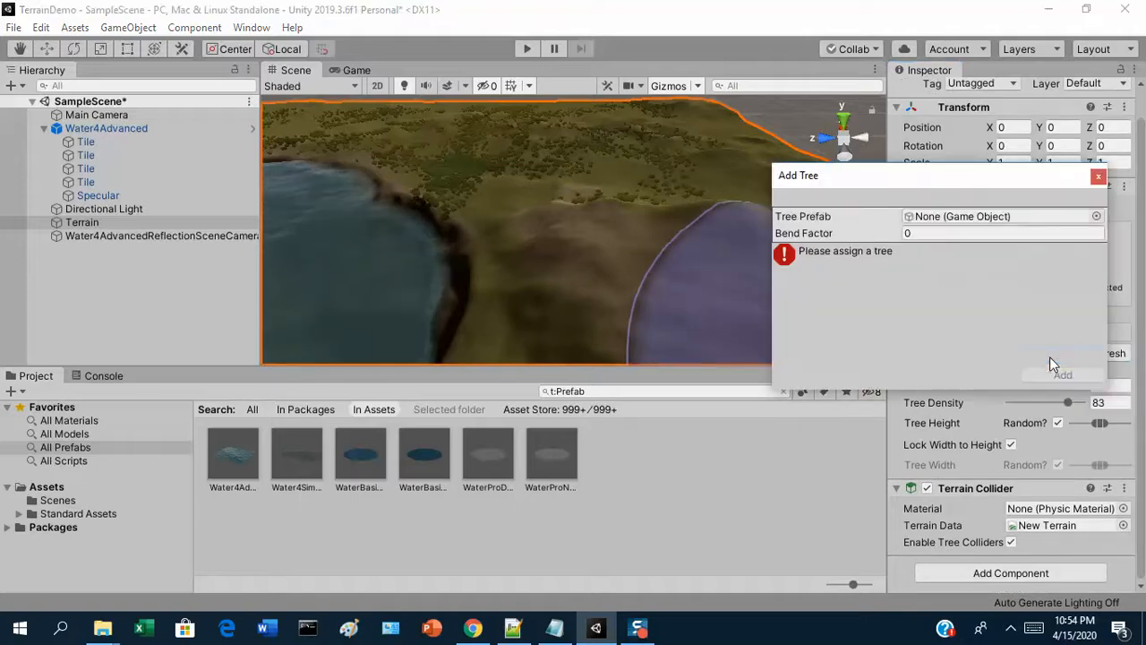
# Assign Broadleaf_Desktop as the tree prefab and add it to the terrain's trees
pyautogui.click(1096, 217)
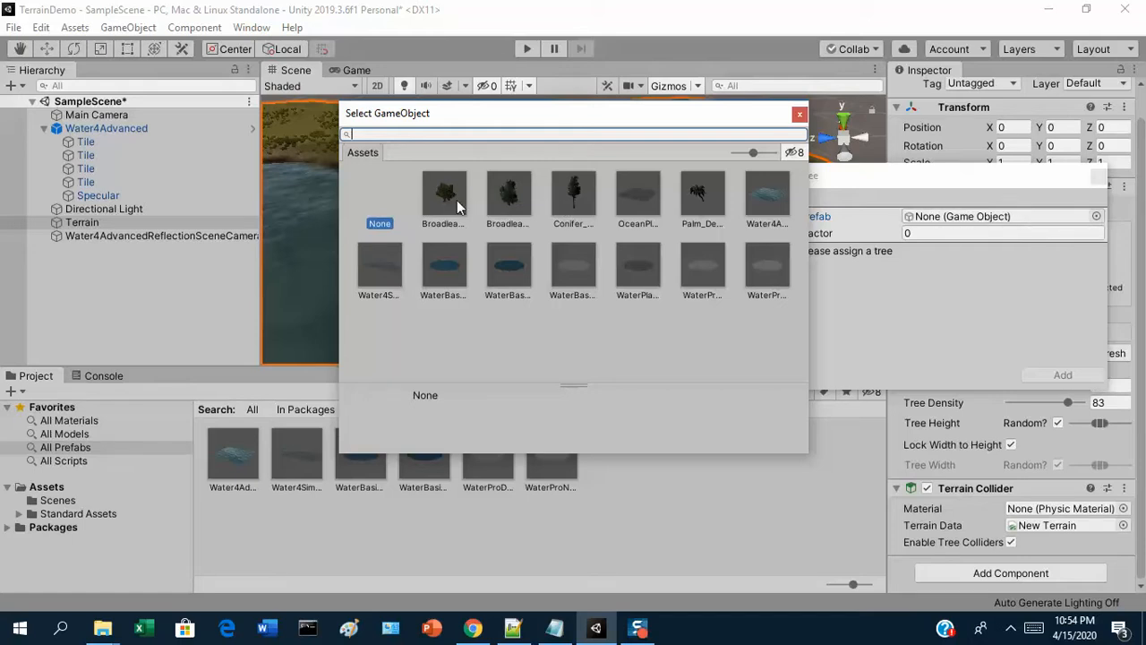
pyautogui.click(576, 195)
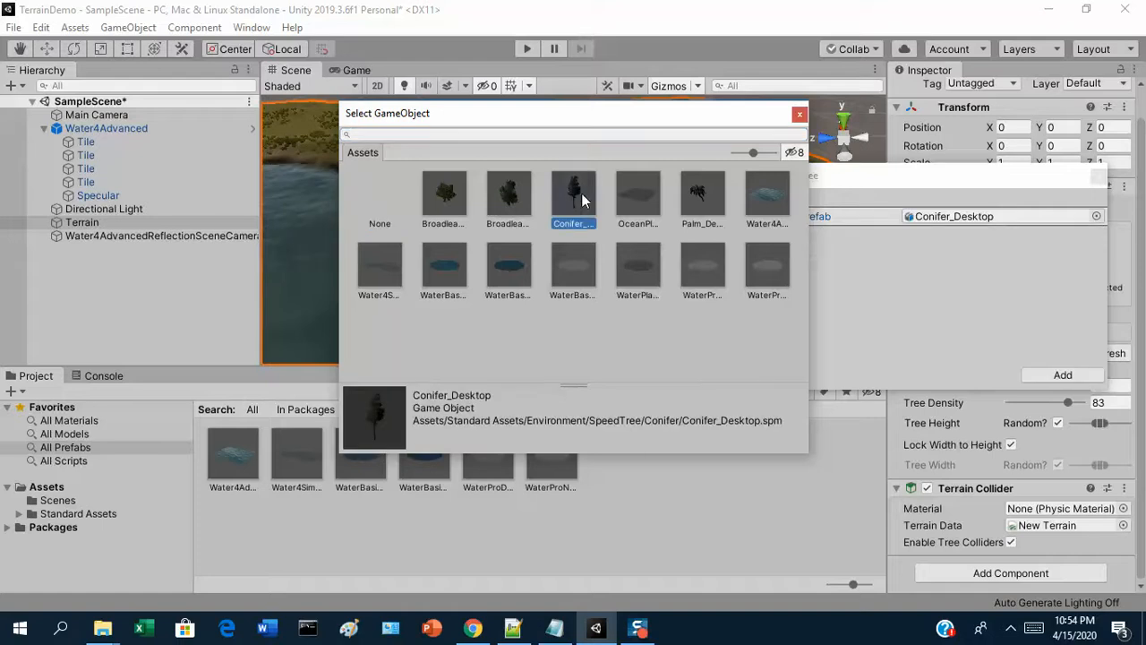
pyautogui.click(495, 207)
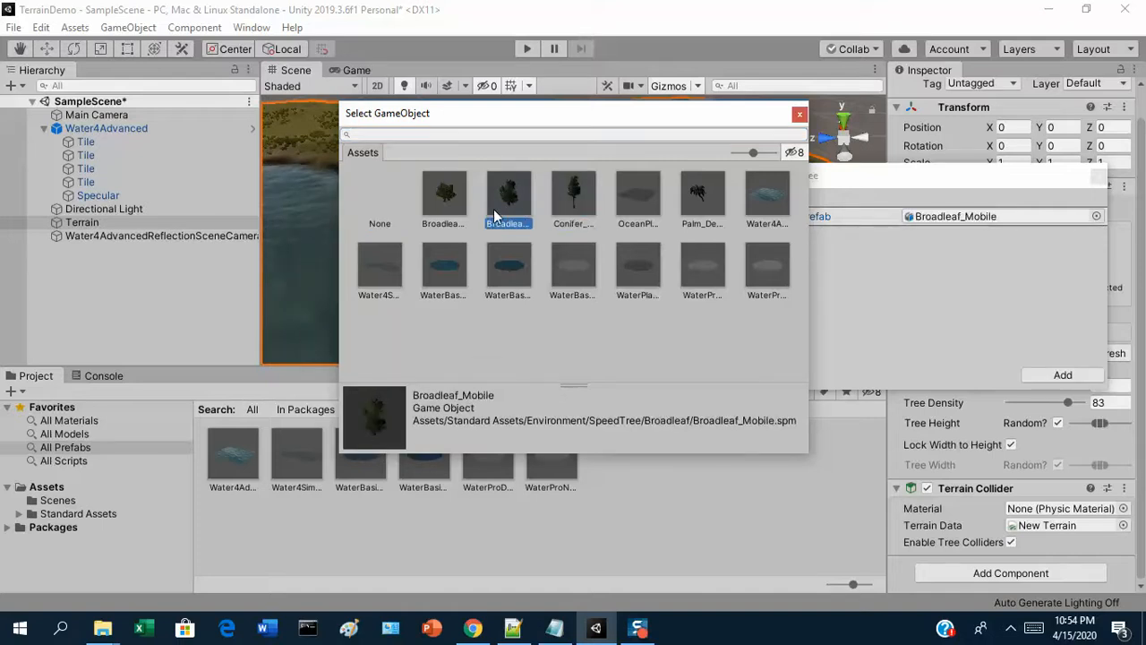
pyautogui.click(442, 203)
pyautogui.click(493, 195)
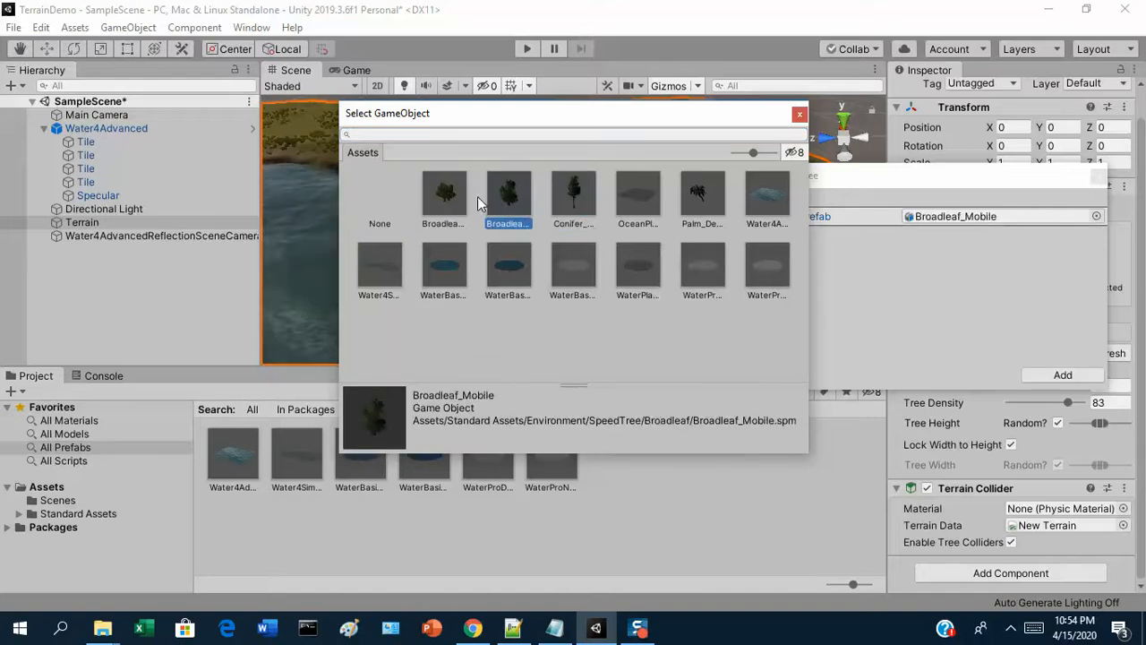
pyautogui.click(445, 201)
pyautogui.doubleClick(449, 197)
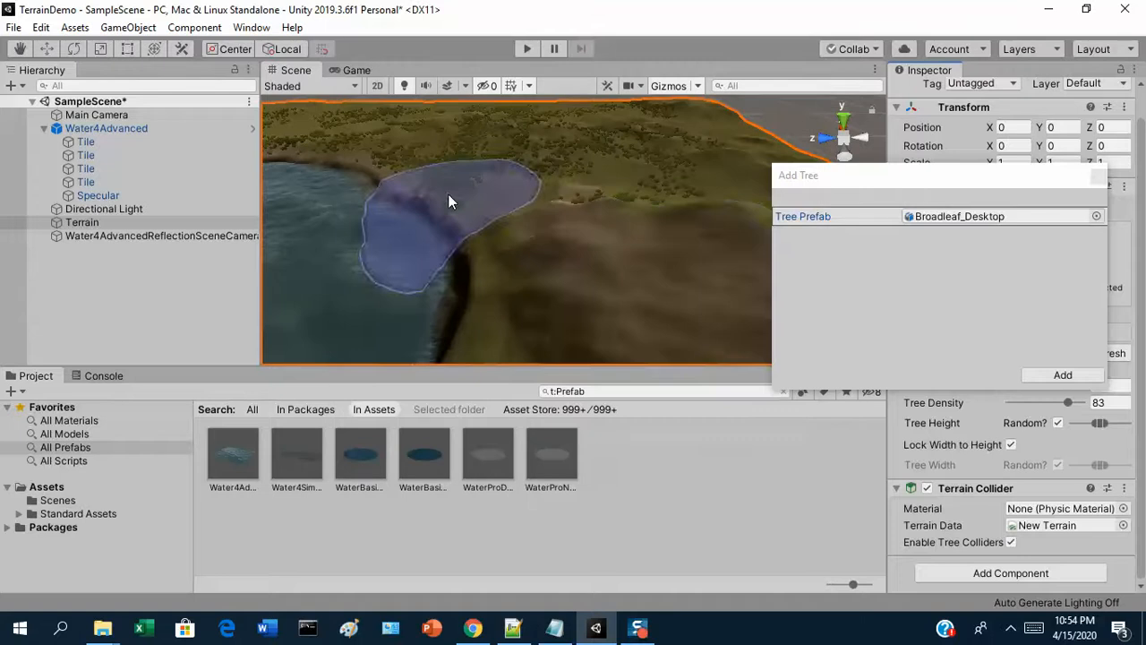
pyautogui.click(1068, 372)
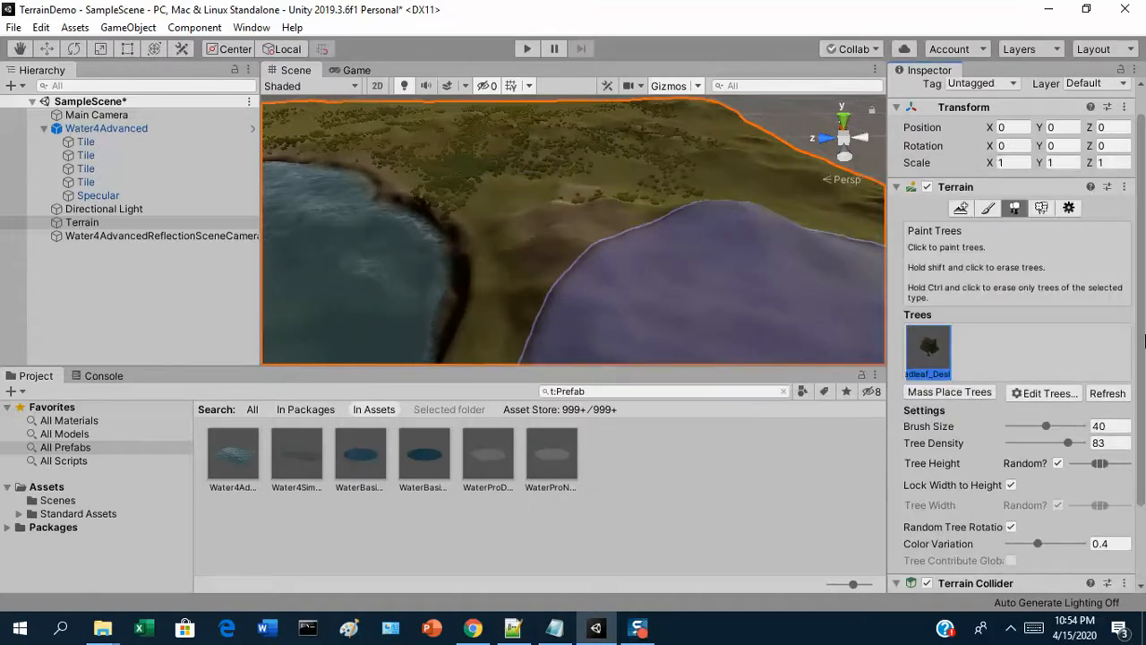
# Set the tree brush size to 7 and the tree density to 35
pyautogui.moveTo(1141, 307); pyautogui.dragTo(1140, 420)
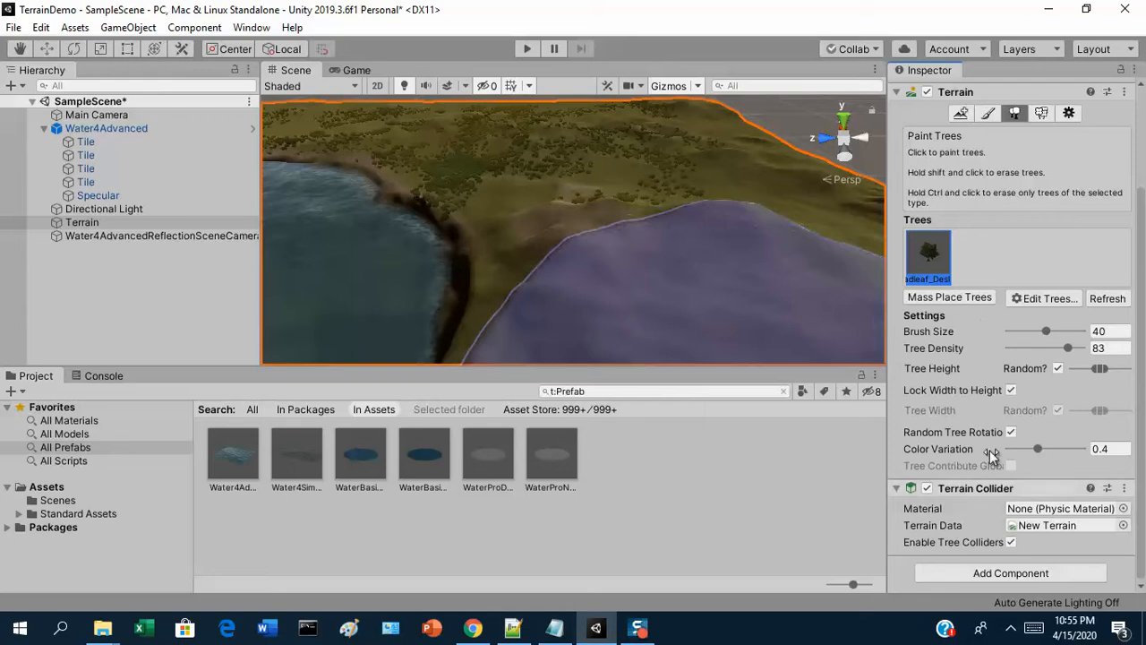
pyautogui.click(1046, 332)
pyautogui.moveTo(1046, 331)
pyautogui.mouseDown()
pyautogui.moveTo(1017, 332)
pyautogui.moveTo(1045, 350)
pyautogui.moveTo(1028, 350)
pyautogui.mouseUp()
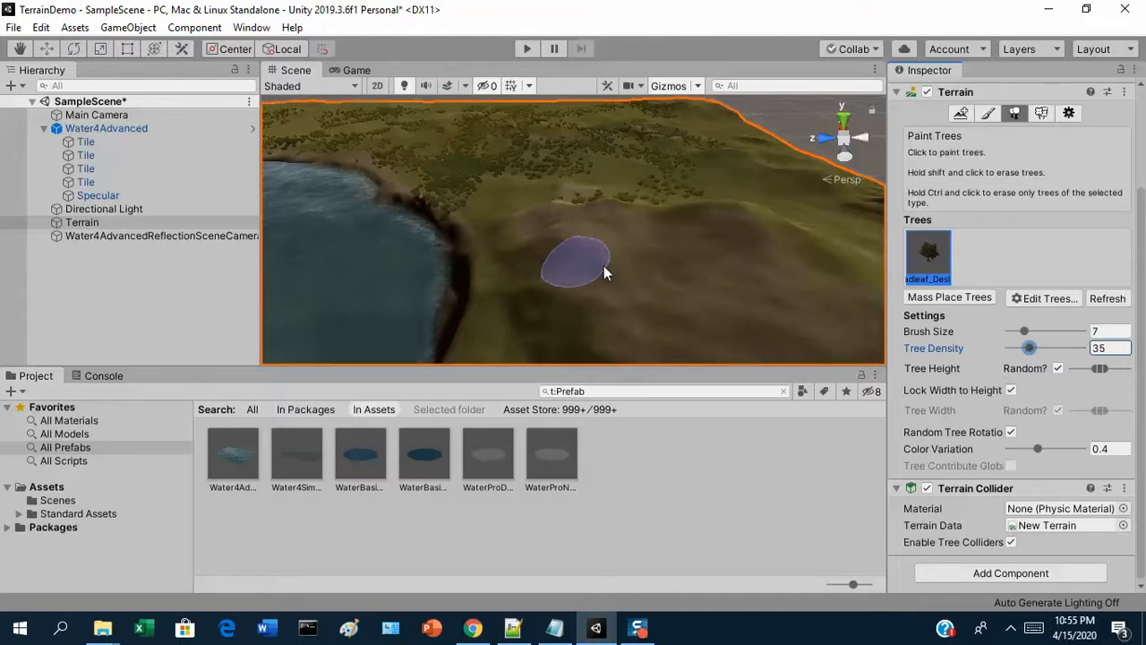
# Set the tree brush size to 25 and paint broadleaf trees on the grassy land beside the lake
pyautogui.scroll(3, 560, 231)
pyautogui.scroll(-6, 561, 230)
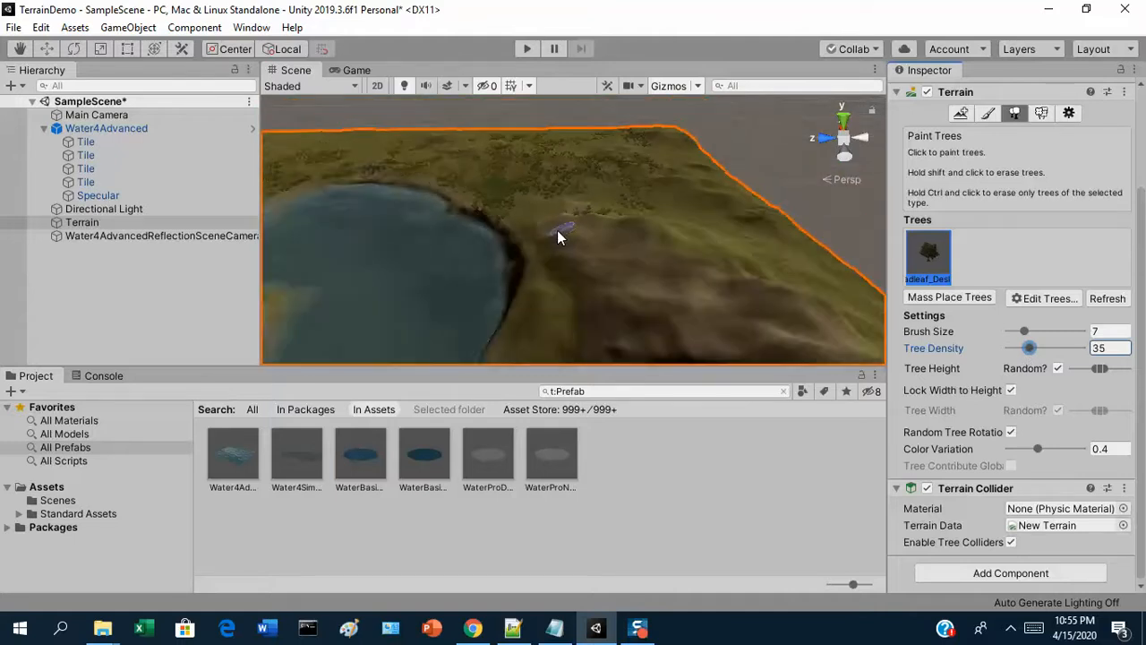
pyautogui.keyDown('alt'); pyautogui.moveTo(562, 234); pyautogui.dragTo(401, 281); pyautogui.keyUp('alt')
pyautogui.moveTo(400, 282); pyautogui.dragTo(397, 278, button='right')
pyautogui.scroll(5, 430, 267)
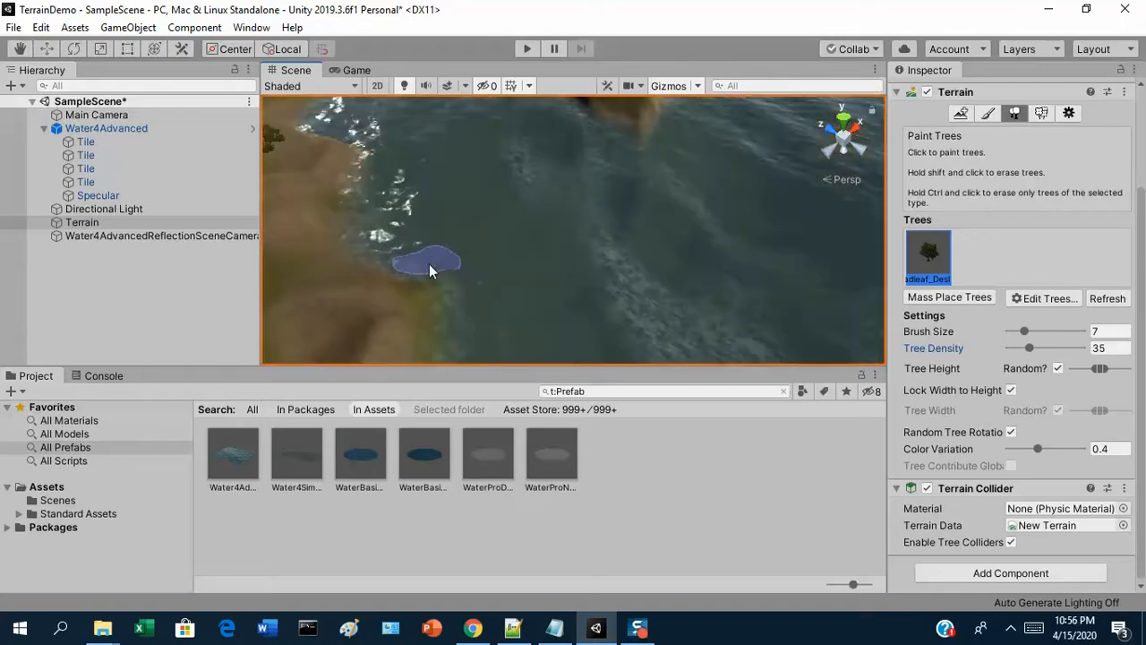
pyautogui.scroll(-6, 475, 233)
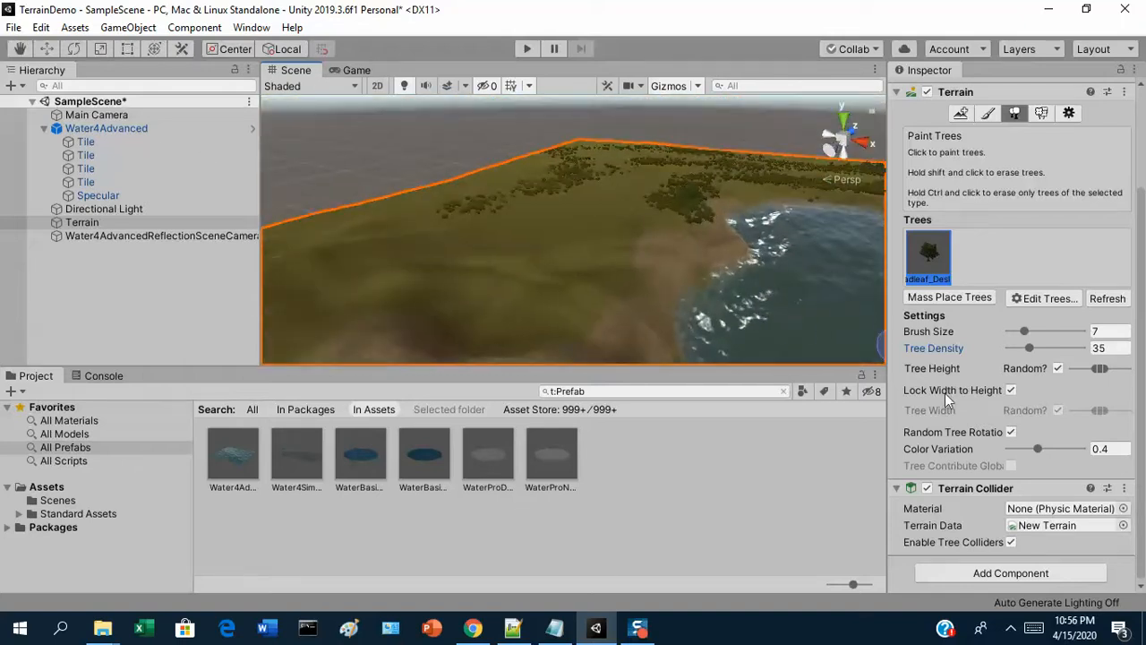
pyautogui.click(1039, 331)
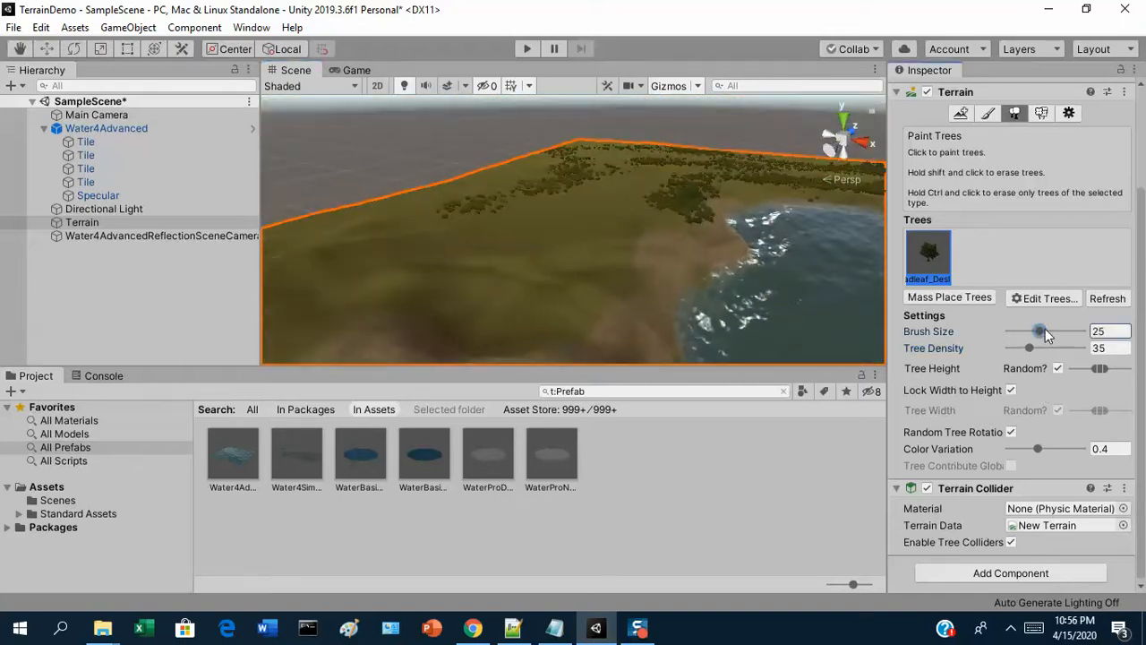
pyautogui.click(555, 235)
pyautogui.moveTo(466, 236)
pyautogui.mouseDown()
pyautogui.moveTo(384, 235)
pyautogui.moveTo(444, 270)
pyautogui.moveTo(680, 172)
pyautogui.moveTo(653, 188)
pyautogui.moveTo(604, 158)
pyautogui.moveTo(491, 170)
pyautogui.moveTo(501, 239)
pyautogui.moveTo(527, 292)
pyautogui.moveTo(666, 255)
pyautogui.moveTo(849, 174)
pyautogui.moveTo(619, 230)
pyautogui.moveTo(531, 192)
pyautogui.moveTo(440, 203)
pyautogui.moveTo(544, 185)
pyautogui.moveTo(419, 195)
pyautogui.moveTo(498, 211)
pyautogui.mouseUp()
pyautogui.scroll(-6, 499, 211)
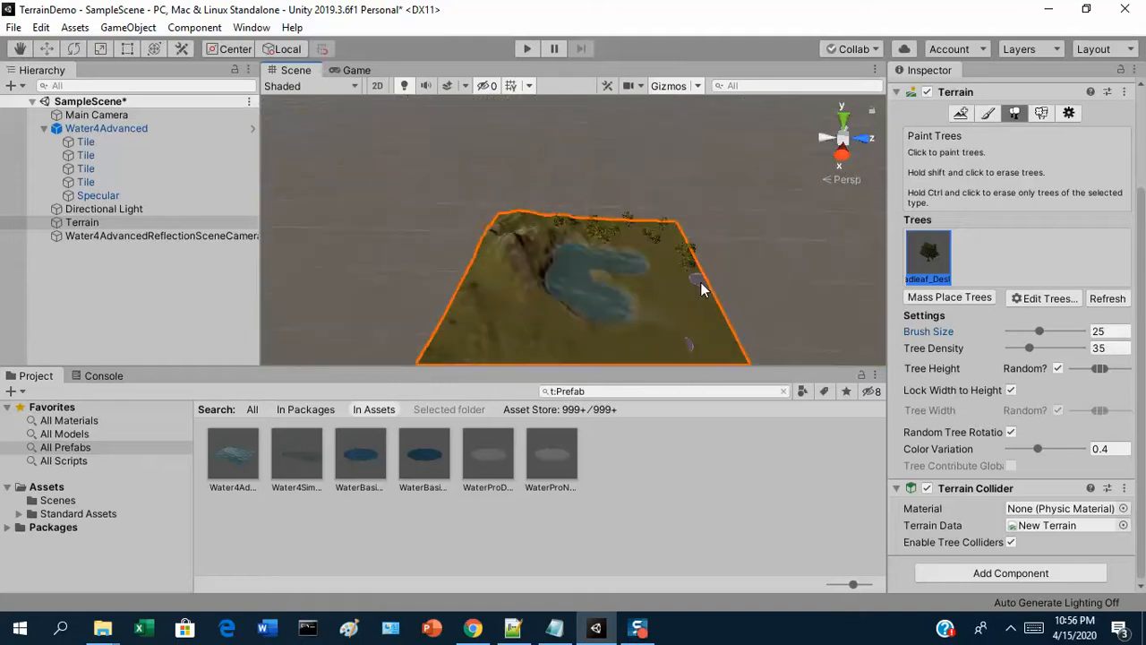
# Place seven scattered broadleaf trees across the open grassland on the other side of the lake
pyautogui.moveTo(700, 282)
pyautogui.mouseDown()
pyautogui.moveTo(636, 363)
pyautogui.moveTo(660, 319)
pyautogui.moveTo(716, 345)
pyautogui.moveTo(698, 330)
pyautogui.moveTo(551, 309)
pyautogui.mouseUp()
pyautogui.moveTo(551, 305); pyautogui.dragTo(565, 269, button='right')
pyautogui.click(597, 253)
pyautogui.click(540, 292)
pyautogui.click(397, 326)
pyautogui.click(342, 291)
pyautogui.click(347, 352)
pyautogui.click(478, 334)
pyautogui.click(396, 294)
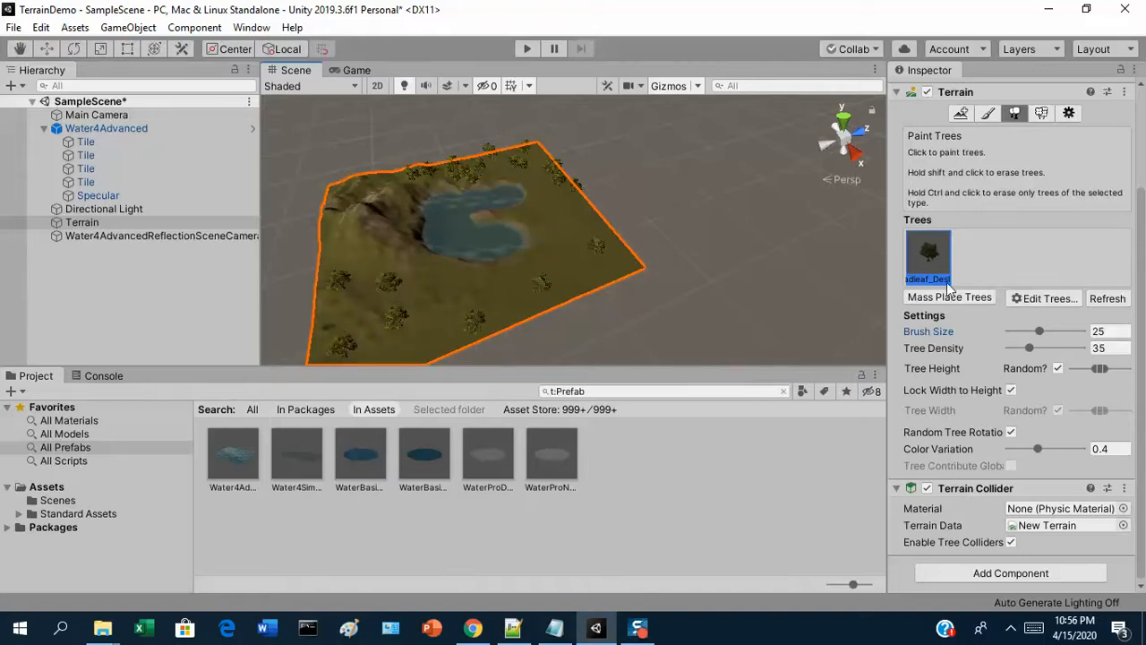
# Add Conifer_Desktop as a second tree type for the terrain
pyautogui.click(1038, 299)
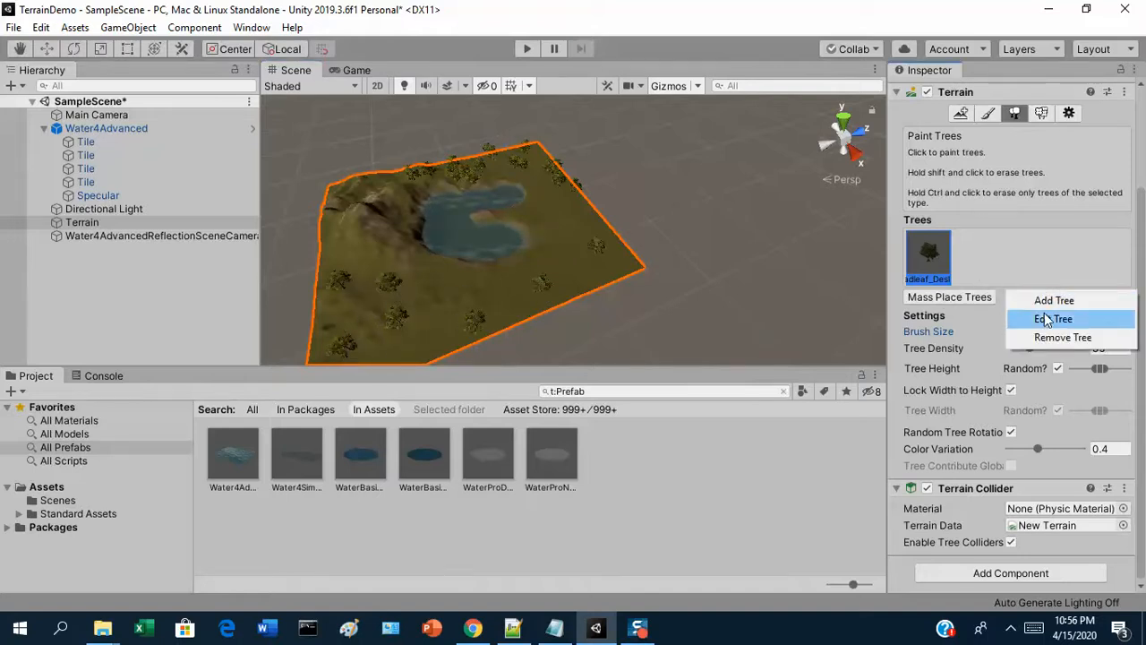
pyautogui.click(1052, 301)
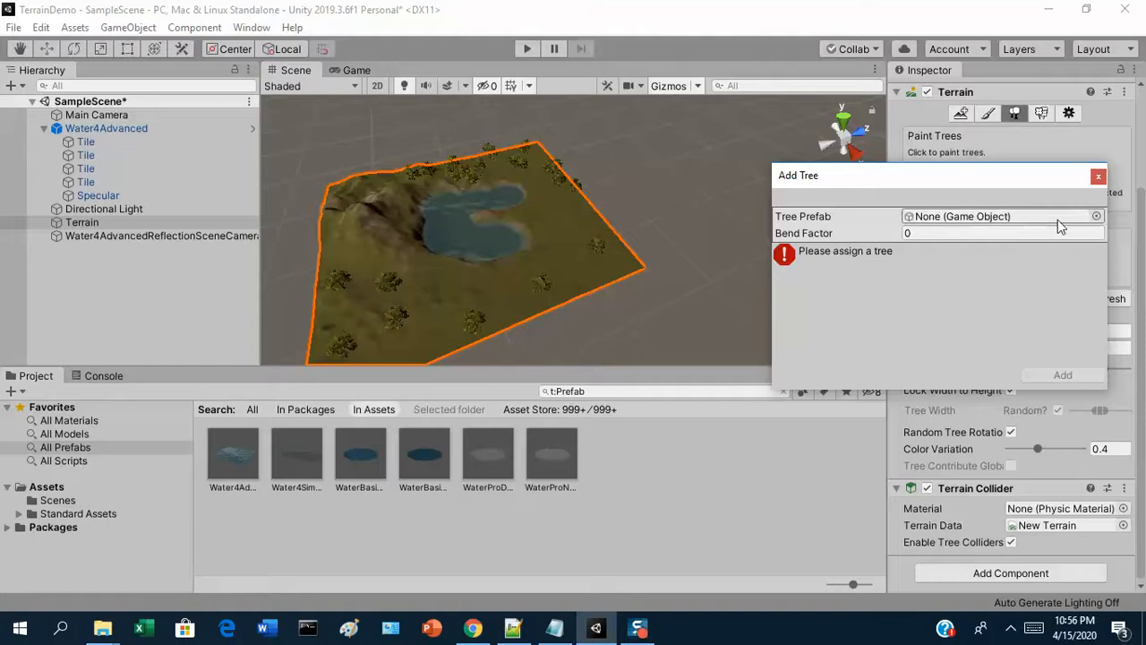
pyautogui.click(1096, 216)
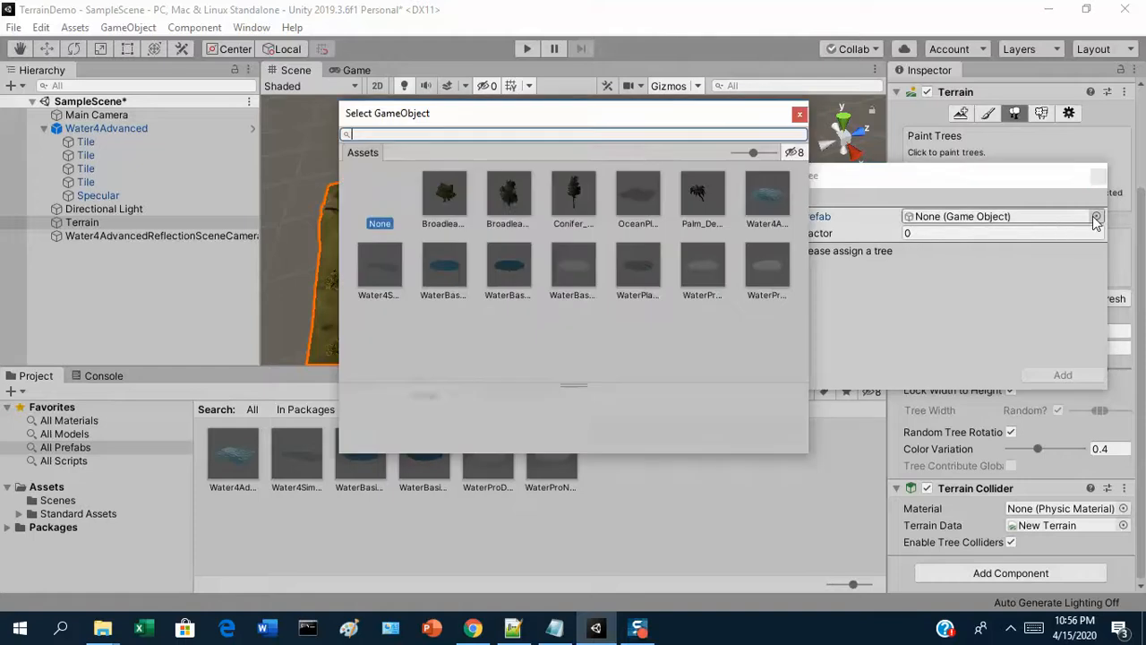
pyautogui.click(574, 196)
pyautogui.doubleClick(582, 196)
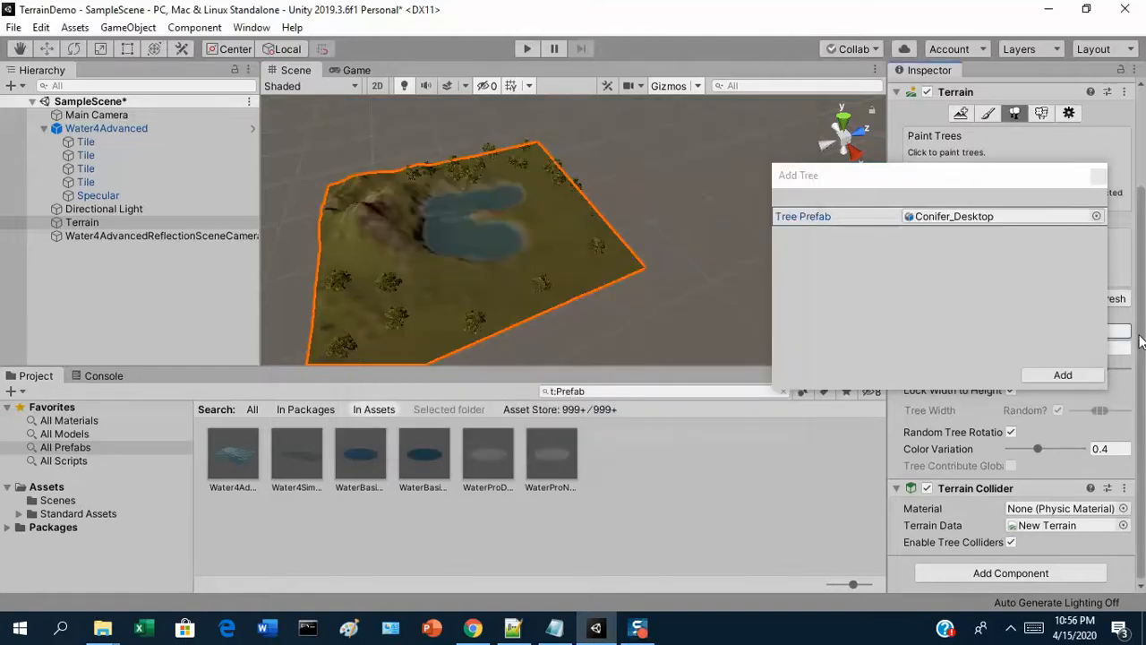
pyautogui.click(1062, 374)
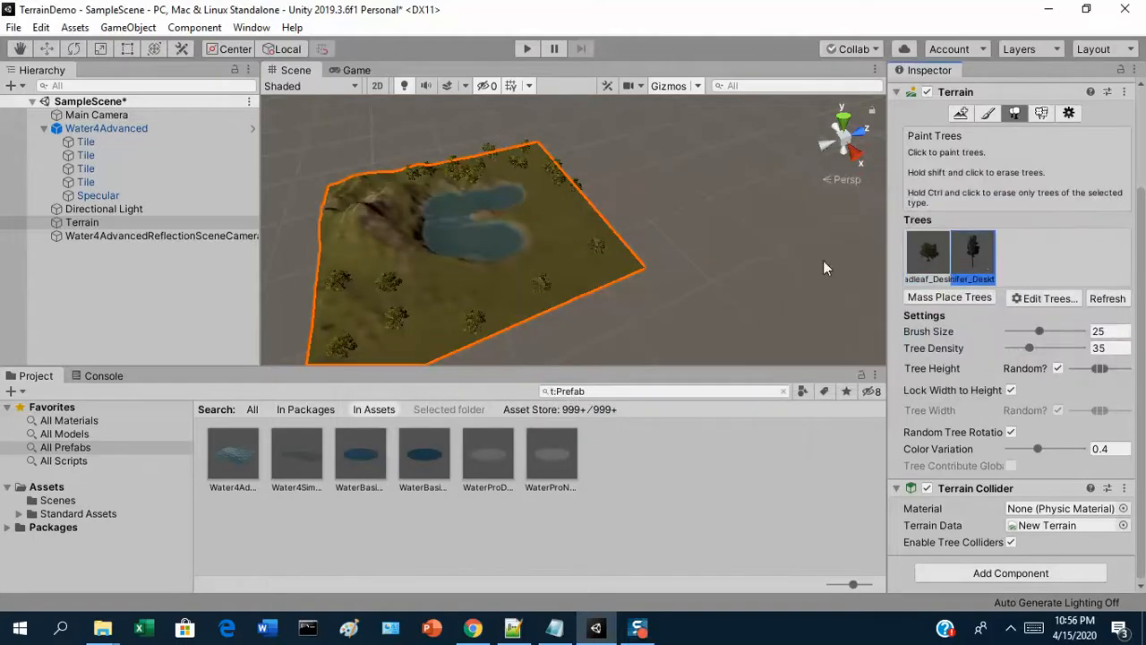
# Paint conifer trees over the grassland around the lake, with a dense cluster near the terrain's far corner
pyautogui.click(564, 252)
pyautogui.moveTo(552, 213)
pyautogui.mouseDown()
pyautogui.moveTo(456, 251)
pyautogui.moveTo(439, 328)
pyautogui.moveTo(567, 272)
pyautogui.moveTo(631, 275)
pyautogui.moveTo(519, 268)
pyautogui.moveTo(430, 320)
pyautogui.moveTo(379, 325)
pyautogui.moveTo(355, 288)
pyautogui.mouseUp()
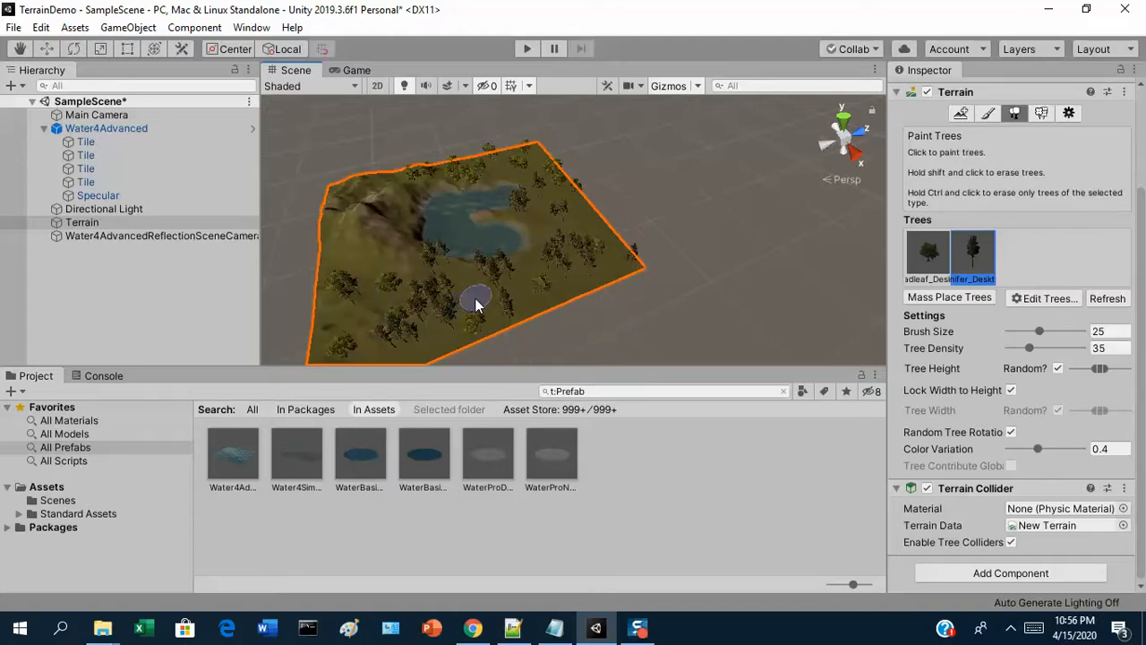
pyautogui.moveTo(583, 220)
pyautogui.mouseDown()
pyautogui.moveTo(502, 168)
pyautogui.moveTo(530, 170)
pyautogui.moveTo(555, 252)
pyautogui.mouseUp()
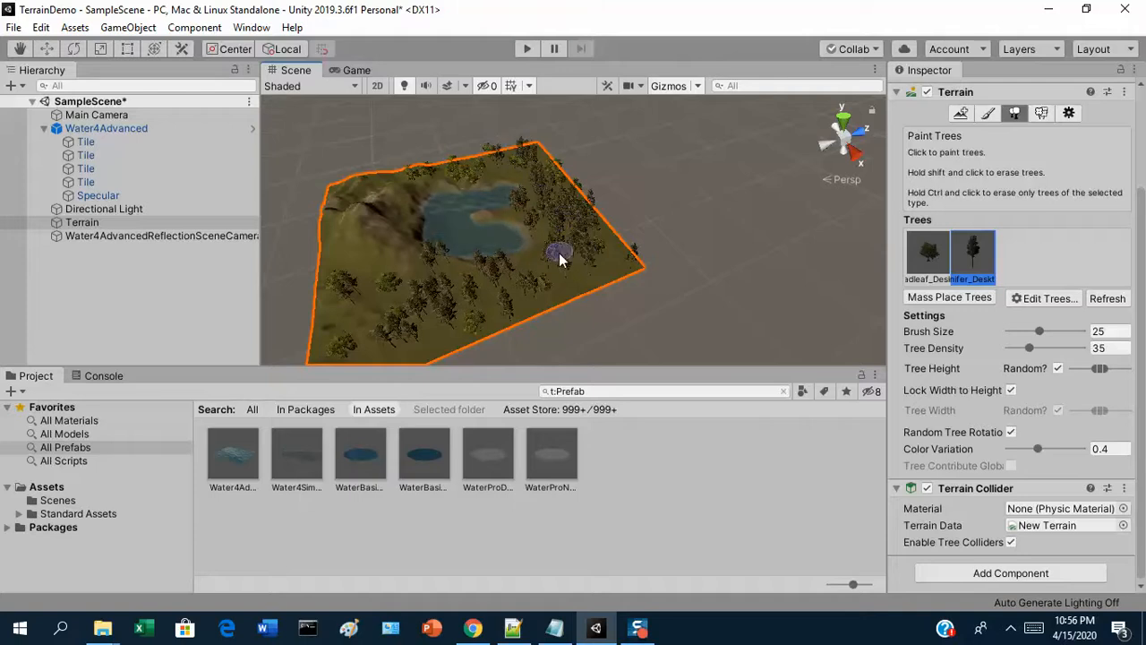
pyautogui.scroll(2, 583, 333)
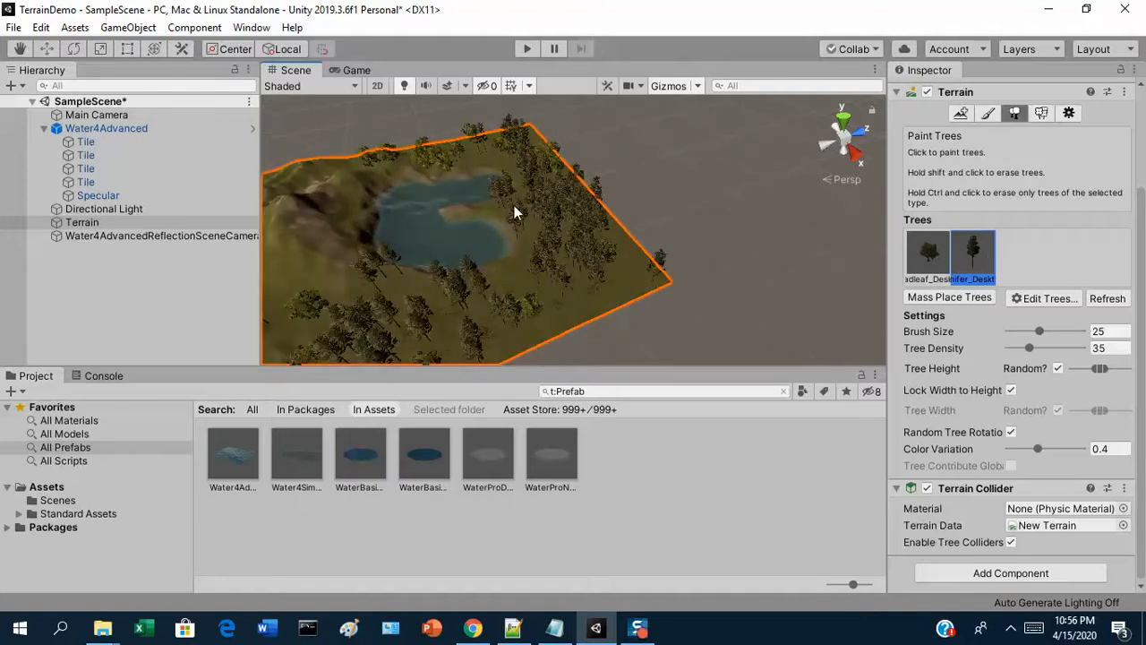
# Erase the dense conifer cluster between the lake and the terrain's outer edge, and repaint that grassland more sparsely with conifers
pyautogui.moveTo(560, 283)
pyautogui.keyDown('shift'); pyautogui.mouseDown()
pyautogui.moveTo(536, 196)
pyautogui.moveTo(599, 273)
pyautogui.moveTo(601, 255)
pyautogui.moveTo(516, 147)
pyautogui.mouseUp(); pyautogui.keyUp('shift')
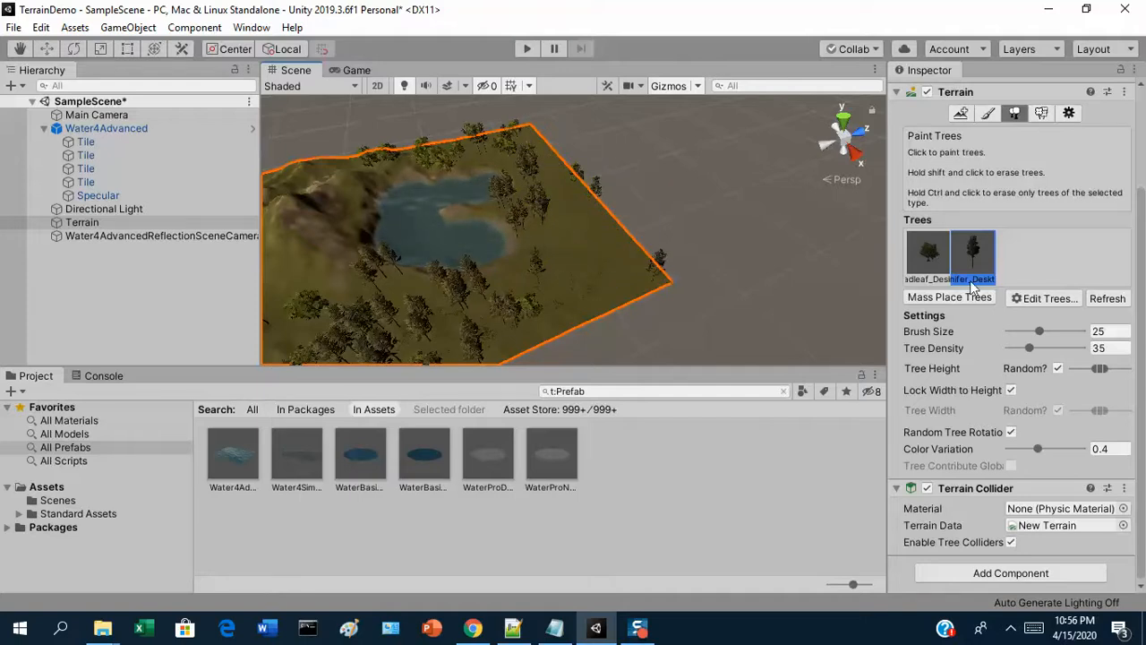
pyautogui.moveTo(561, 247)
pyautogui.mouseDown()
pyautogui.moveTo(615, 274)
pyautogui.moveTo(573, 294)
pyautogui.moveTo(599, 233)
pyautogui.mouseUp()
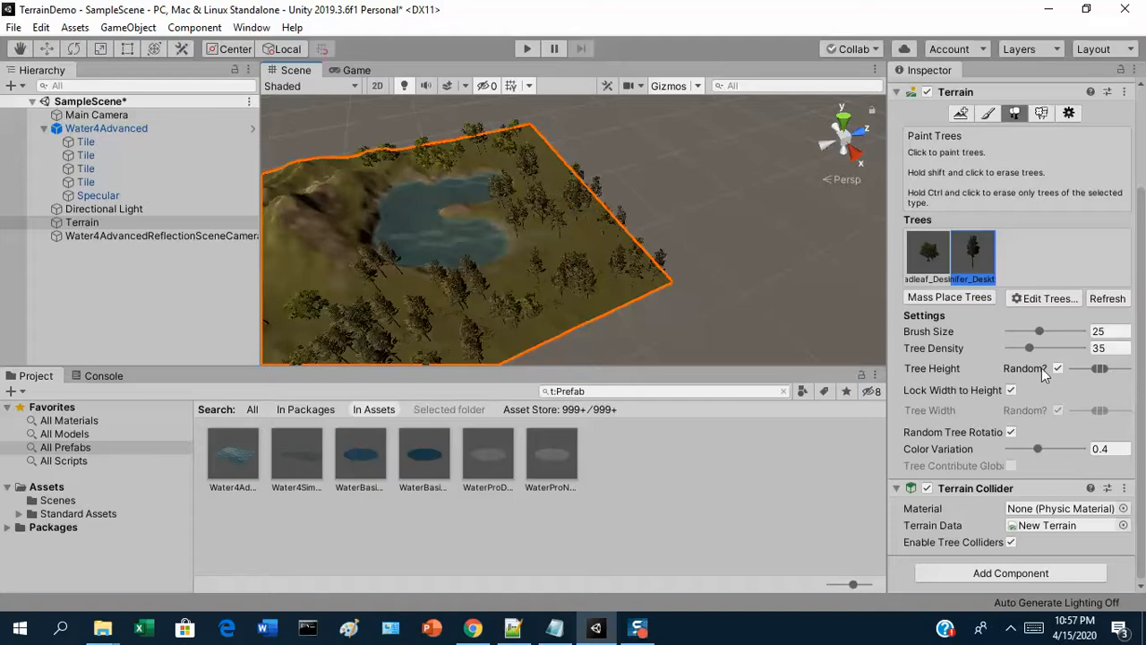
# Set the tree density to 26 and place more conifers on the open grassland beside the lake and at the terrain's far corner
pyautogui.moveTo(1027, 348); pyautogui.dragTo(1018, 348)
pyautogui.click(591, 250)
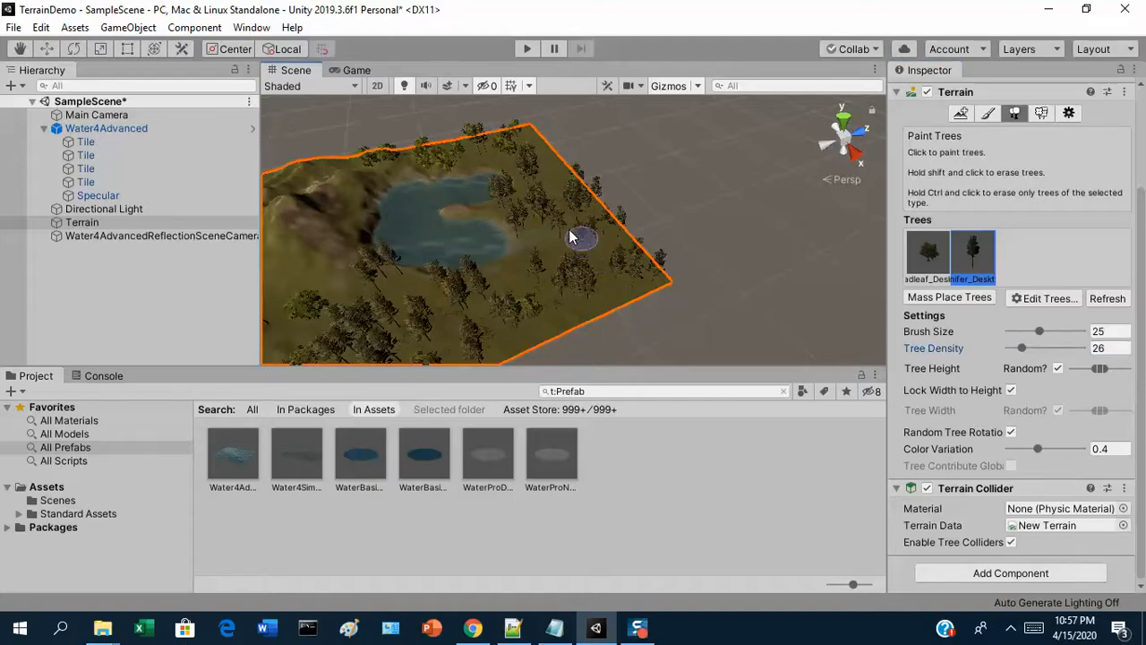
pyautogui.click(530, 143)
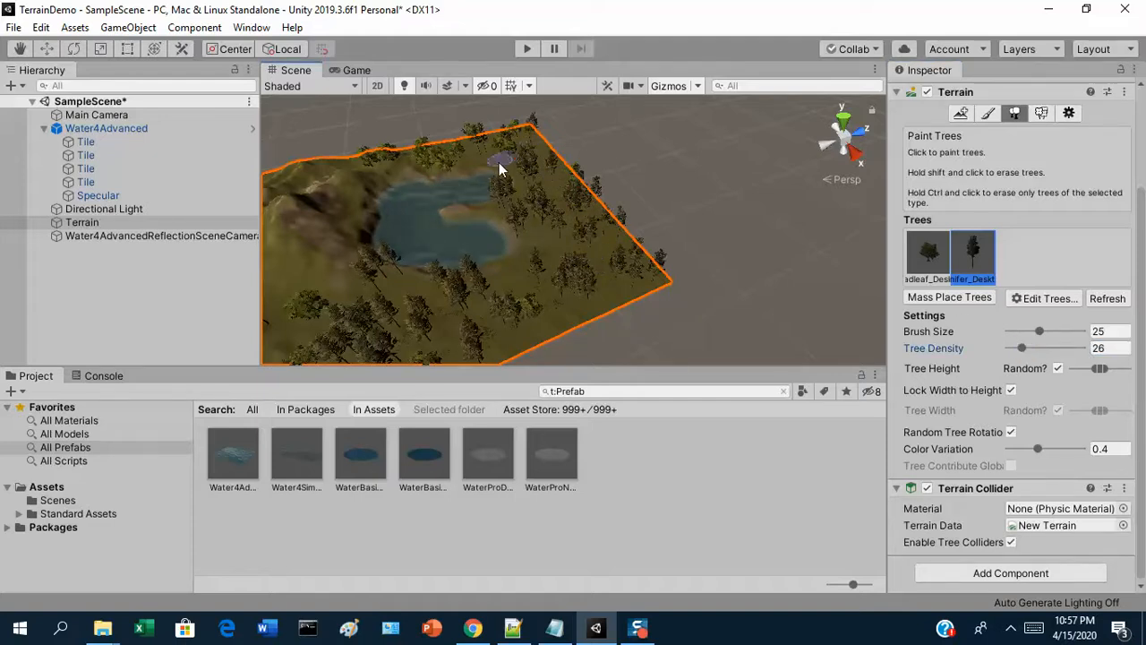
# Paint conifers along the terrain edge below the mountain and across the grassland in front of the lake
pyautogui.moveTo(402, 244); pyautogui.dragTo(286, 246, button='right')
pyautogui.click(399, 186)
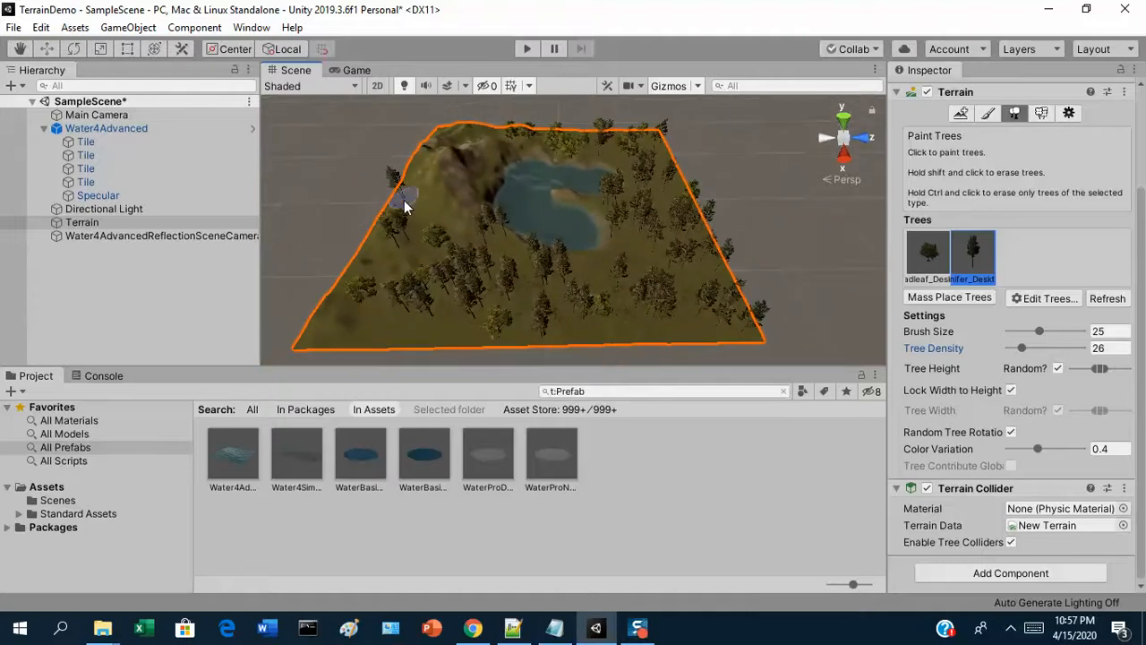
pyautogui.click(371, 259)
pyautogui.moveTo(371, 259)
pyautogui.mouseDown()
pyautogui.moveTo(320, 312)
pyautogui.moveTo(319, 332)
pyautogui.moveTo(662, 331)
pyautogui.moveTo(697, 299)
pyautogui.mouseUp()
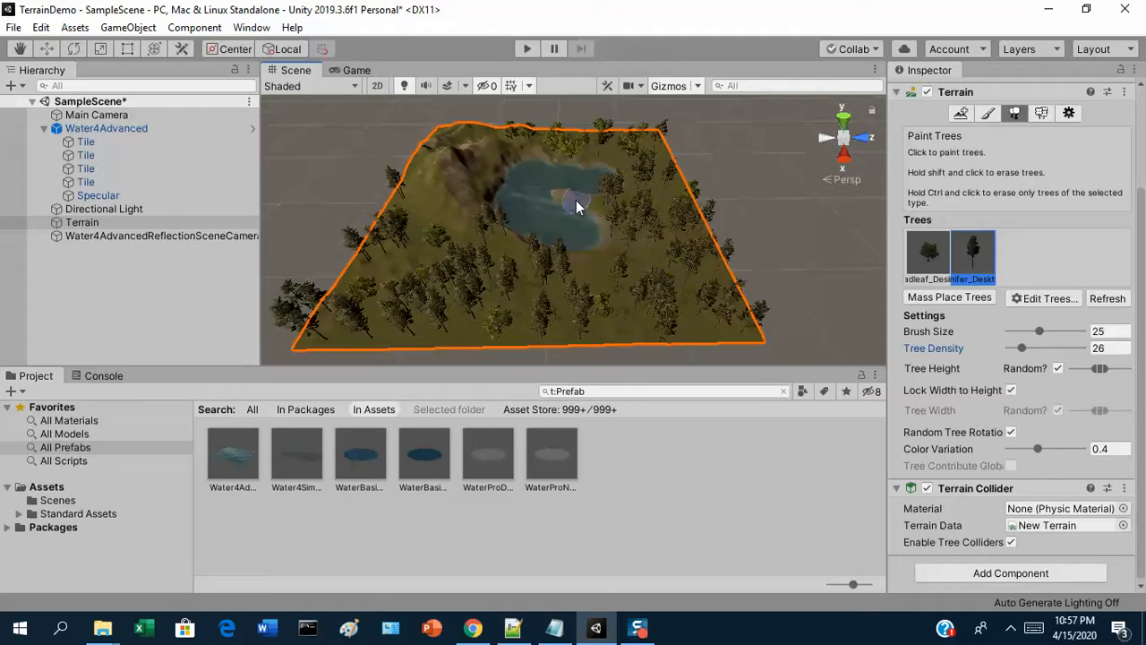
# Examine the painted trees, grass and lake from ground level and from several sides of the terrain
pyautogui.keyDown('alt'); pyautogui.moveTo(593, 230); pyautogui.dragTo(596, 239); pyautogui.keyUp('alt')
pyautogui.scroll(10, 596, 239)
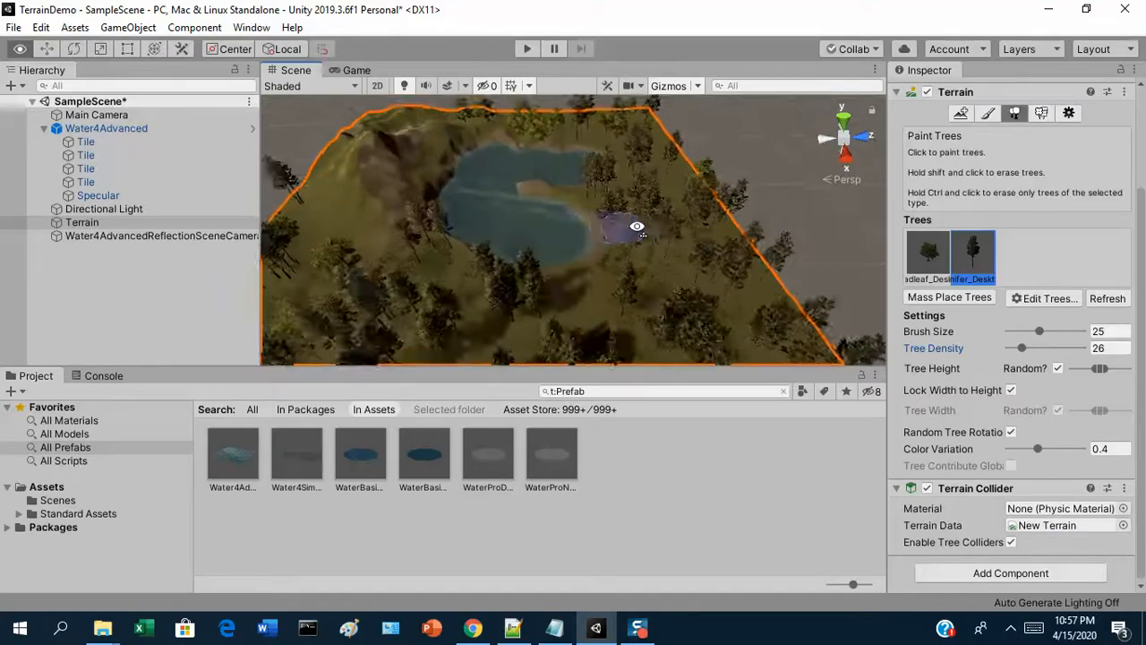
pyautogui.keyDown('alt'); pyautogui.moveTo(602, 176); pyautogui.dragTo(159, 86); pyautogui.keyUp('alt')
pyautogui.moveTo(156, 78); pyautogui.dragTo(746, 190, button='right')
pyautogui.click(626, 213)
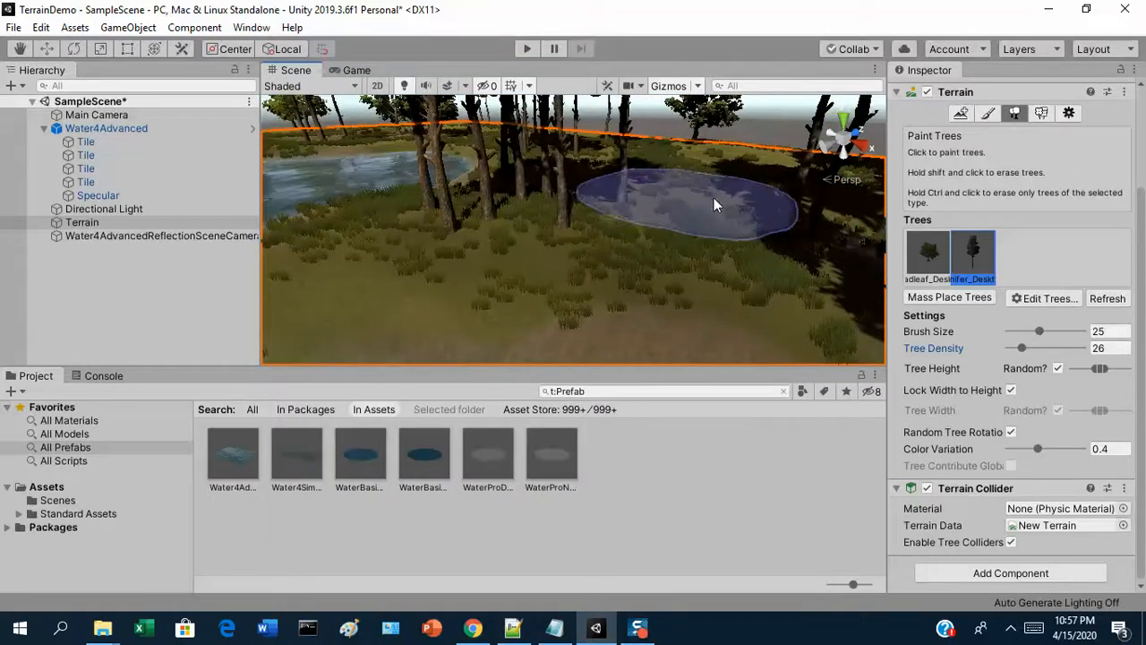
pyautogui.click(713, 199)
pyautogui.moveTo(659, 182); pyautogui.dragTo(376, 313, button='right')
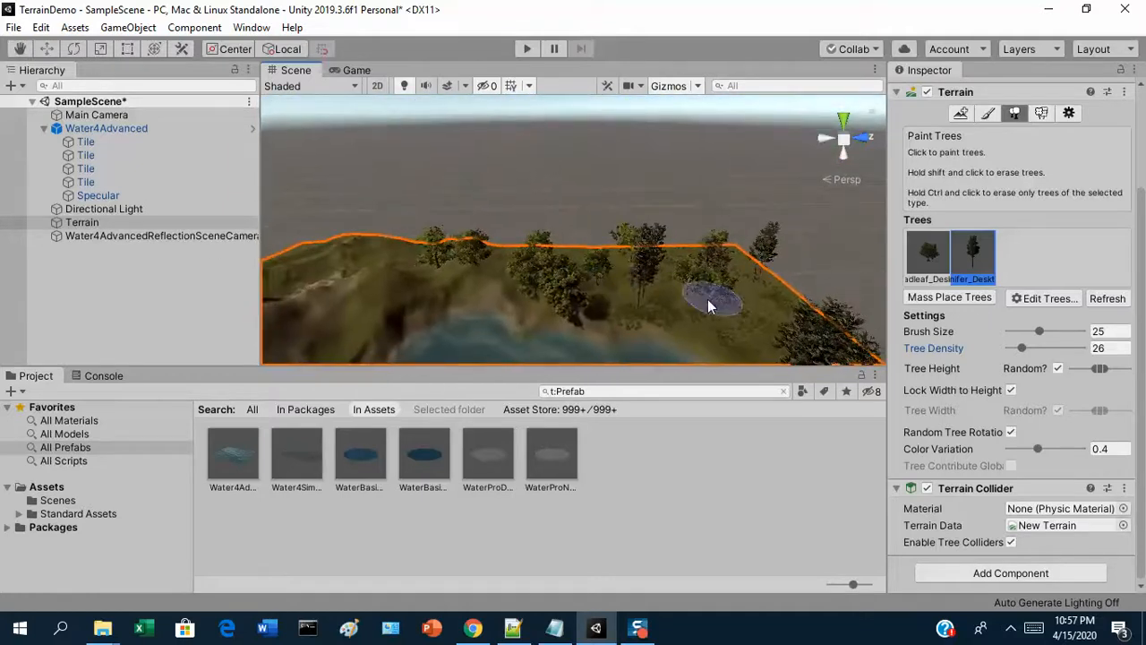
pyautogui.moveTo(749, 305)
pyautogui.mouseDown(button='right')
pyautogui.moveTo(513, 272)
pyautogui.moveTo(501, 299)
pyautogui.mouseUp(button='right')
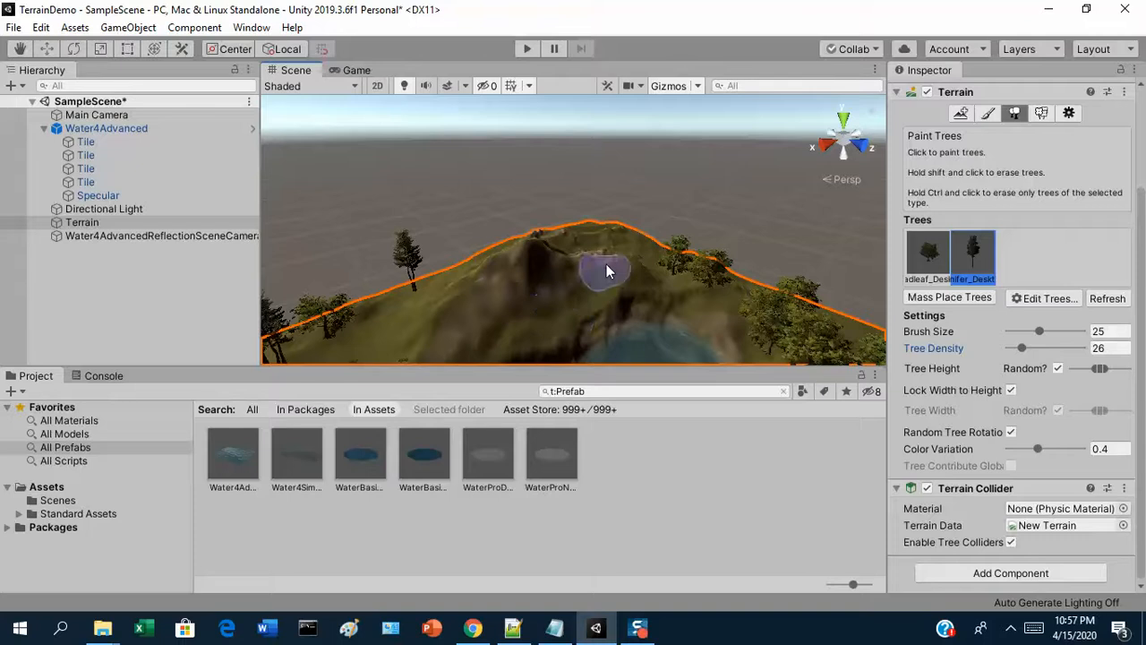
pyautogui.moveTo(734, 309)
pyautogui.mouseDown(button='right')
pyautogui.moveTo(947, 372)
pyautogui.moveTo(836, 324)
pyautogui.mouseUp(button='right')
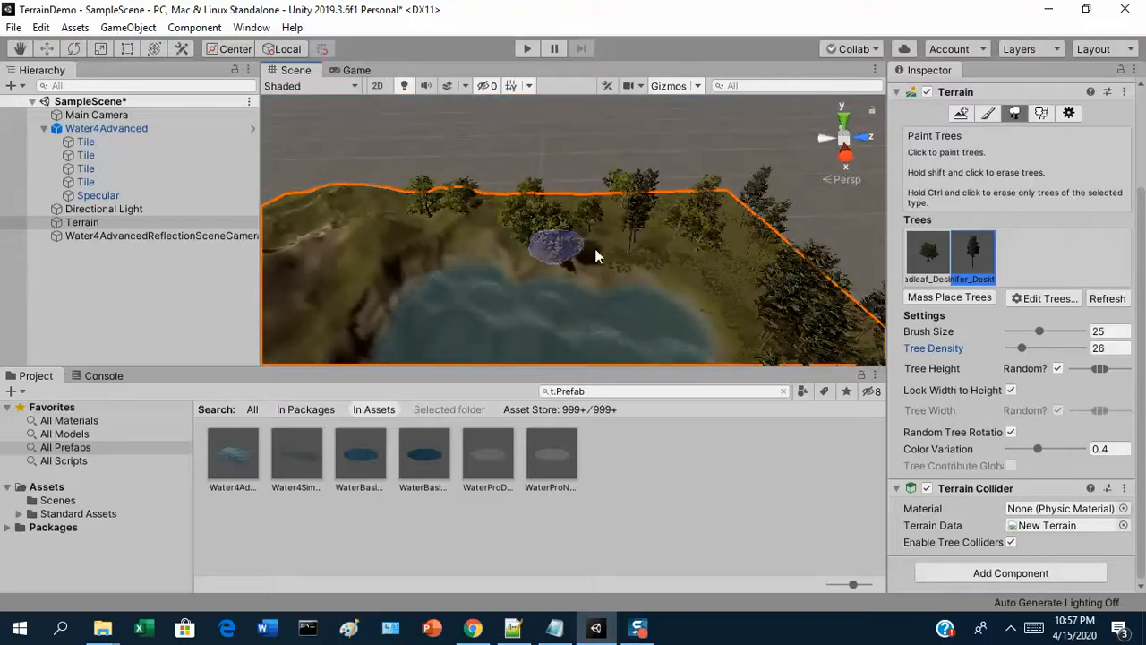
pyautogui.scroll(-5, 582, 264)
pyautogui.scroll(2, 669, 351)
pyautogui.moveTo(647, 352)
pyautogui.mouseDown(button='right')
pyautogui.moveTo(683, 341)
pyautogui.moveTo(730, 355)
pyautogui.mouseUp(button='right')
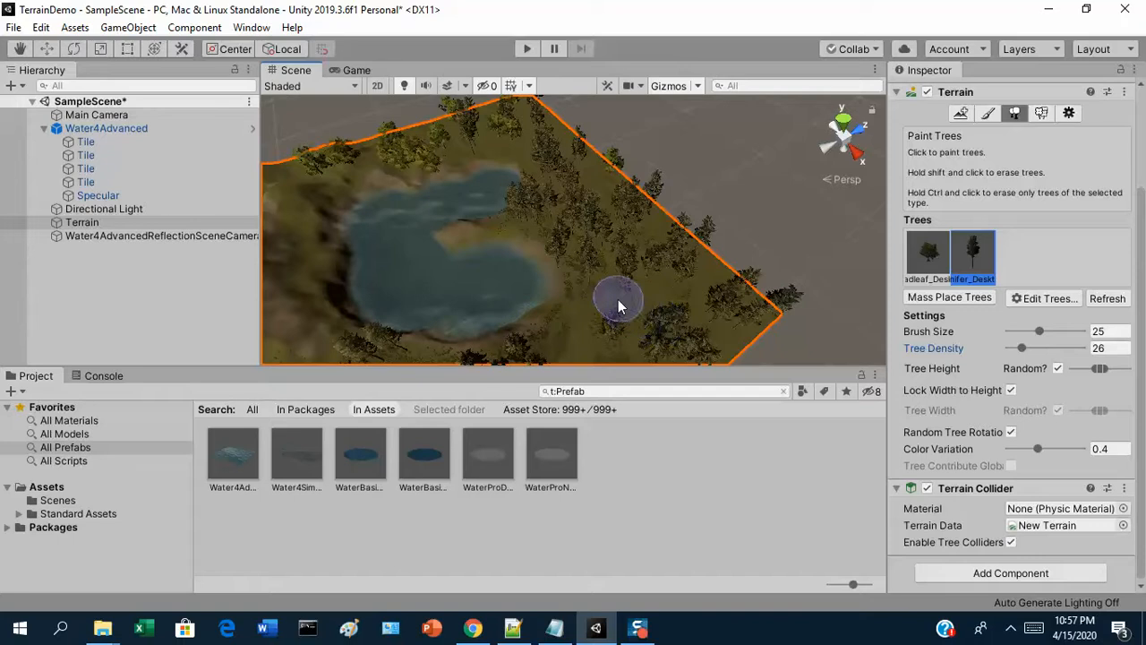
pyautogui.moveTo(639, 250); pyautogui.dragTo(410, 277, button='right')
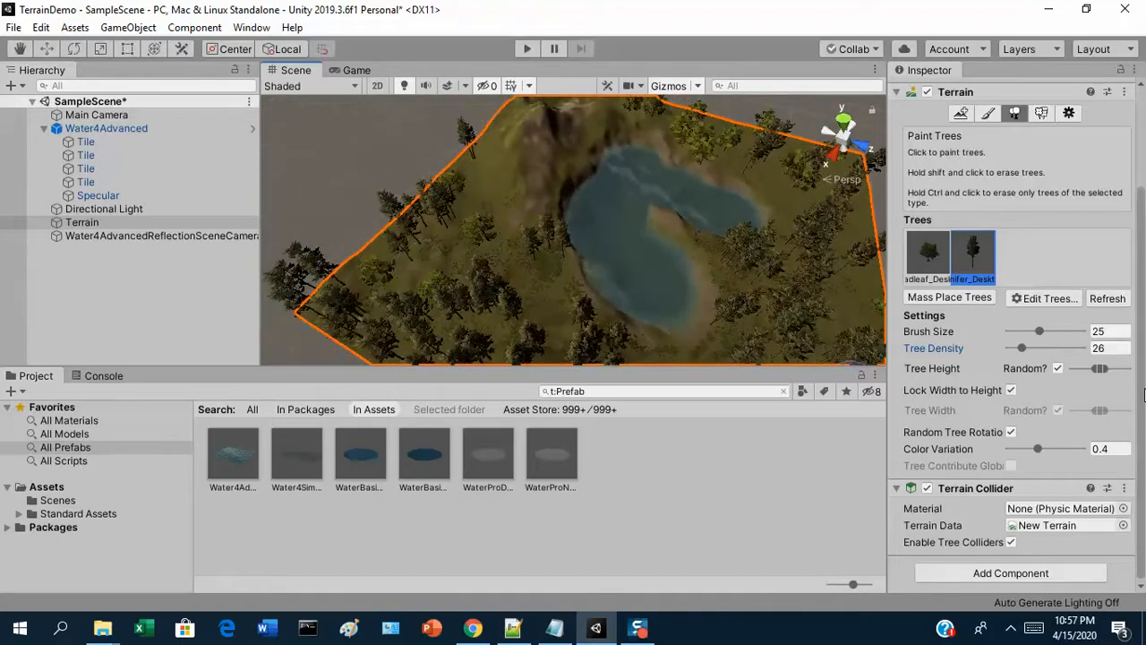
# Check the options for adding, editing and removing terrain trees, and select the broadleaf tree type
pyautogui.click(1017, 116)
pyautogui.click(1034, 299)
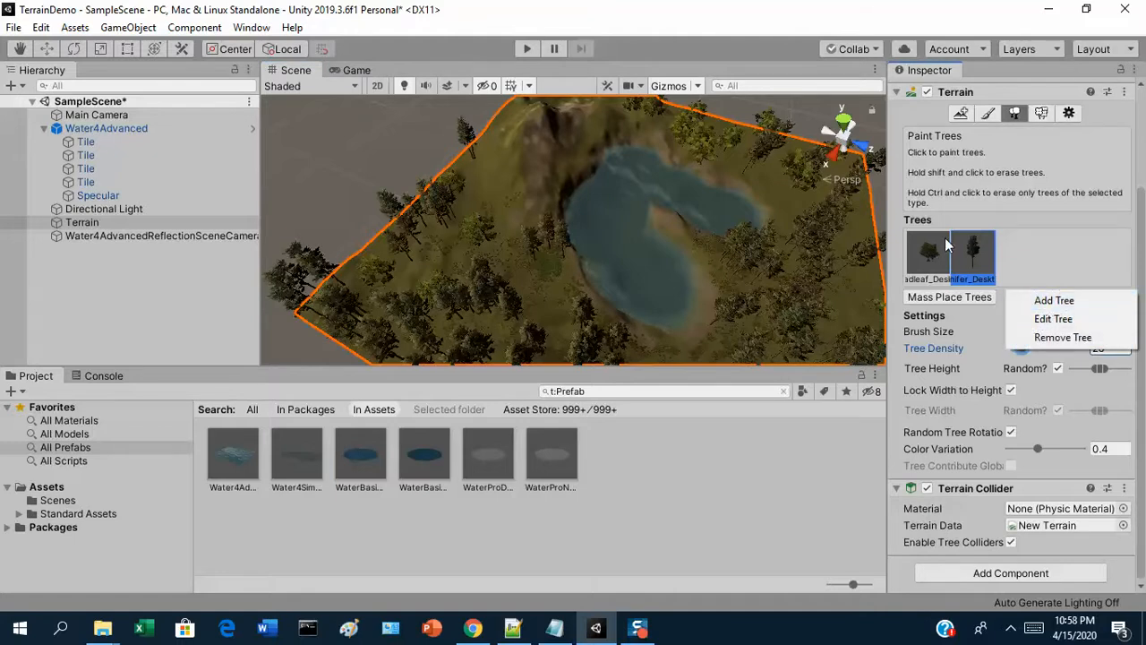
pyautogui.click(1040, 247)
pyautogui.click(933, 254)
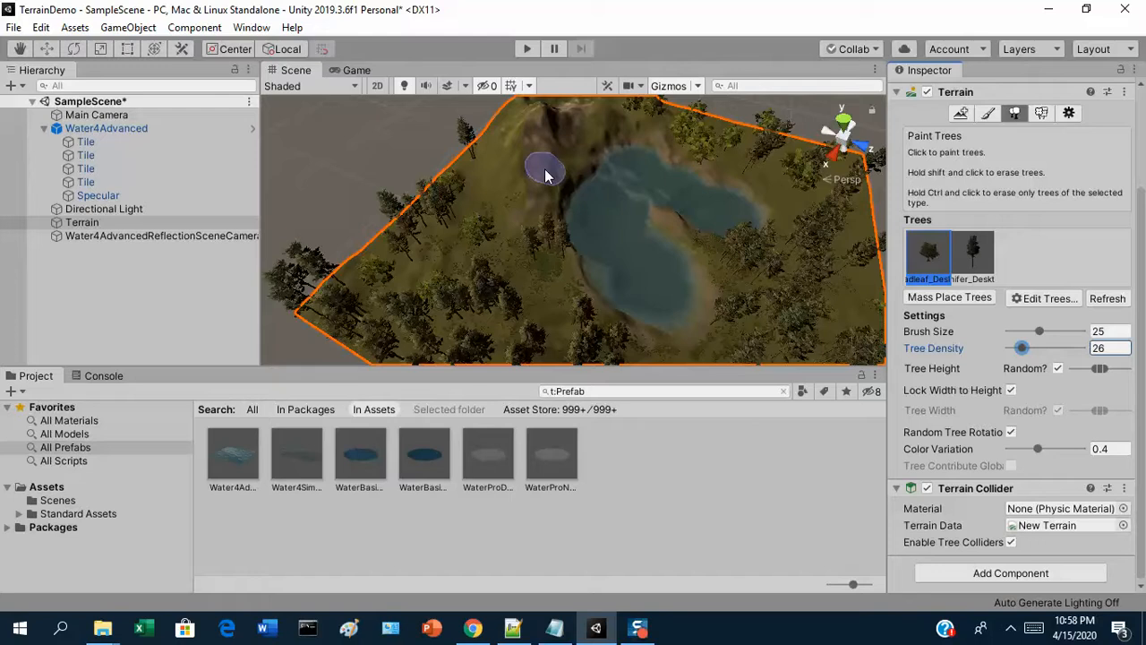
# Inspect the water surface, the mountain and the tree coverage from all around the terrain
pyautogui.keyDown('alt'); pyautogui.moveTo(754, 210); pyautogui.dragTo(745, 155); pyautogui.keyUp('alt')
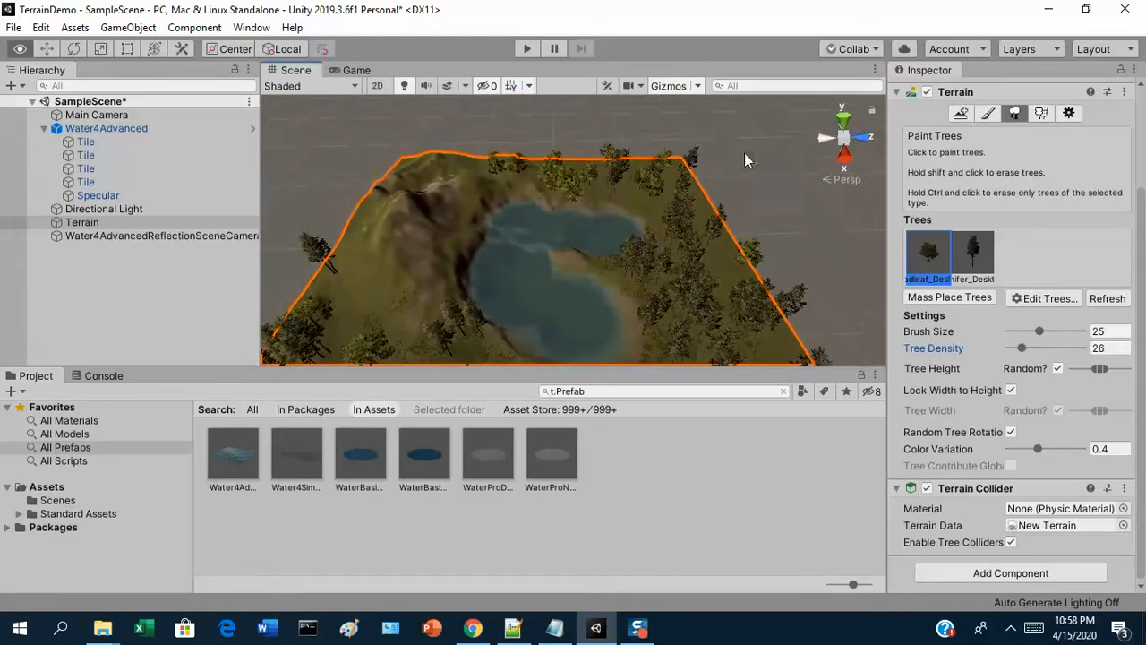
pyautogui.keyDown('alt'); pyautogui.moveTo(629, 229); pyautogui.dragTo(364, 70); pyautogui.keyUp('alt')
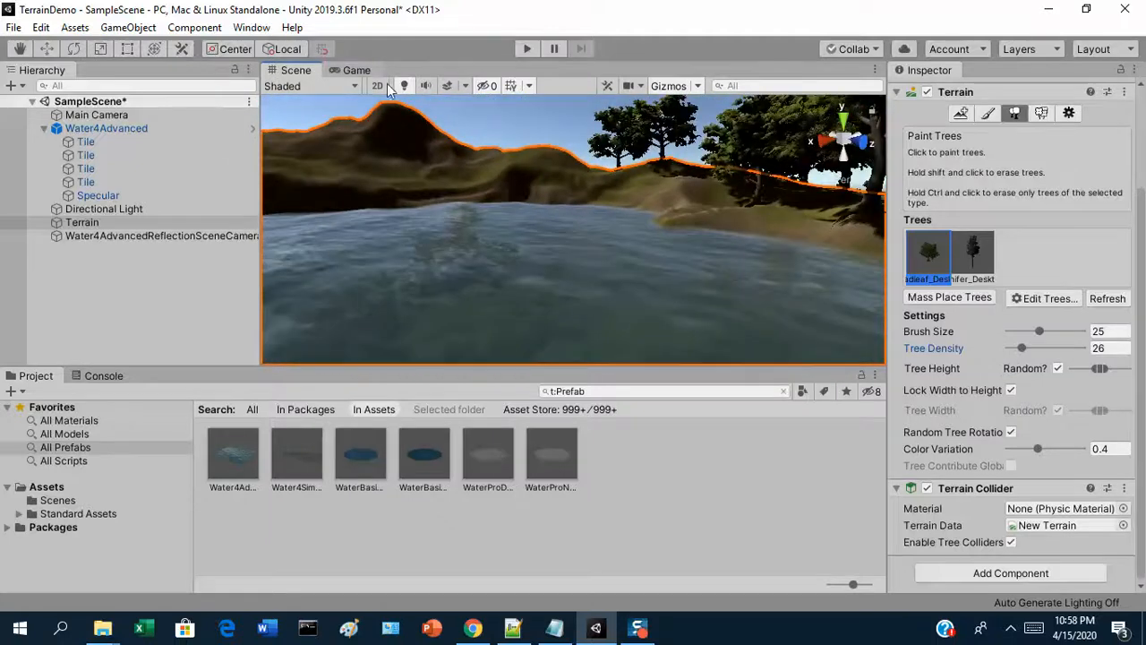
pyautogui.keyDown('alt'); pyautogui.moveTo(525, 134); pyautogui.dragTo(525, 242); pyautogui.keyUp('alt')
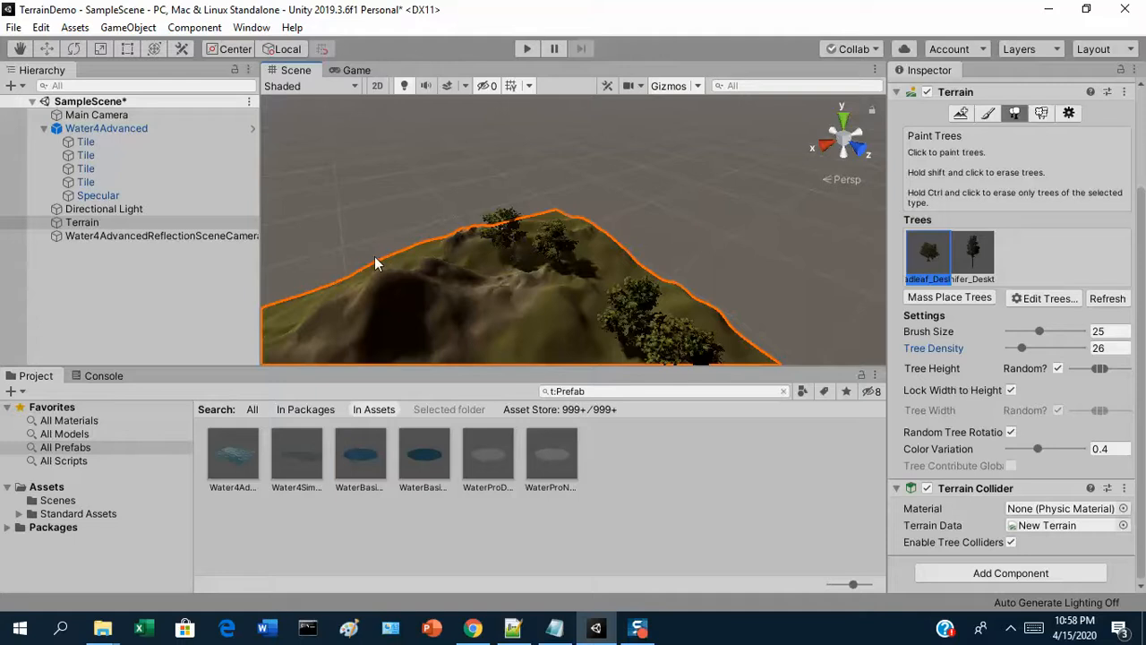
pyautogui.moveTo(288, 324)
pyautogui.keyDown('alt'); pyautogui.mouseDown()
pyautogui.moveTo(269, 292)
pyautogui.moveTo(365, 295)
pyautogui.moveTo(179, 302)
pyautogui.mouseUp(); pyautogui.keyUp('alt')
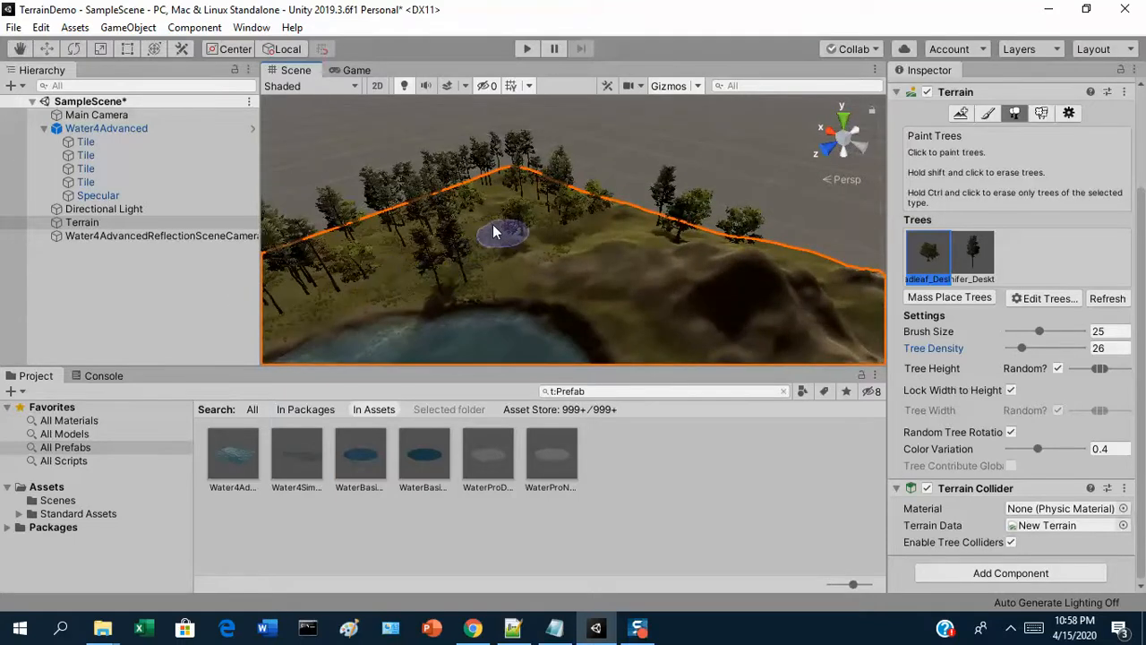
pyautogui.keyDown('alt'); pyautogui.moveTo(642, 230); pyautogui.dragTo(572, 206); pyautogui.keyUp('alt')
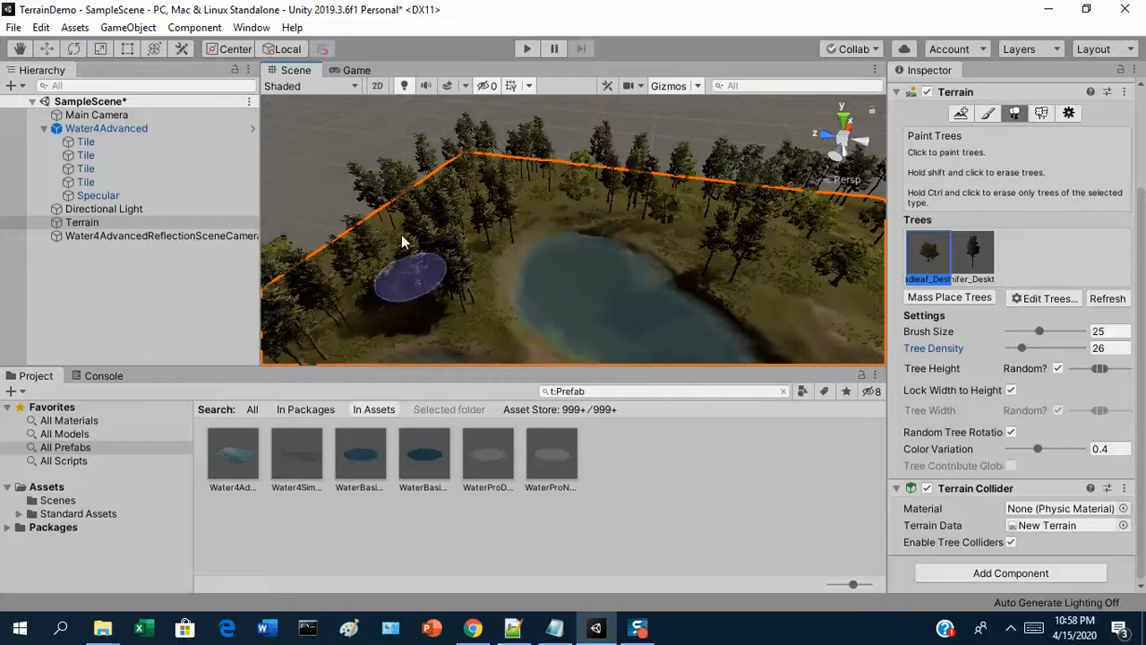
pyautogui.keyDown('alt'); pyautogui.moveTo(422, 226); pyautogui.dragTo(485, 247); pyautogui.keyUp('alt')
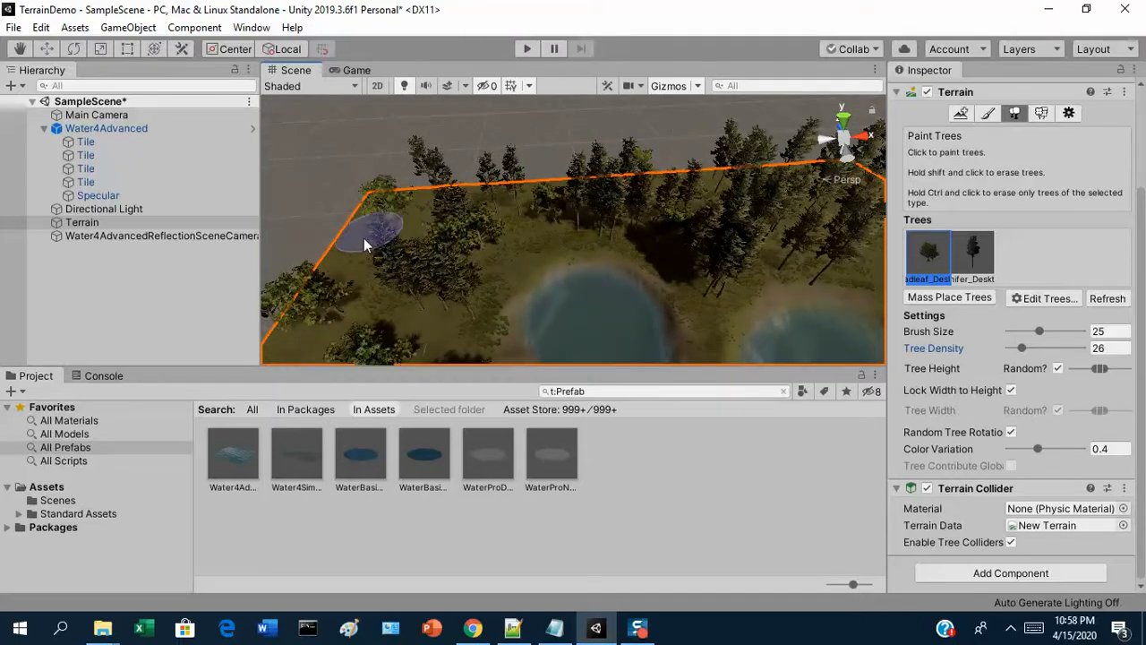
pyautogui.keyDown('alt'); pyautogui.moveTo(369, 272); pyautogui.dragTo(528, 225); pyautogui.keyUp('alt')
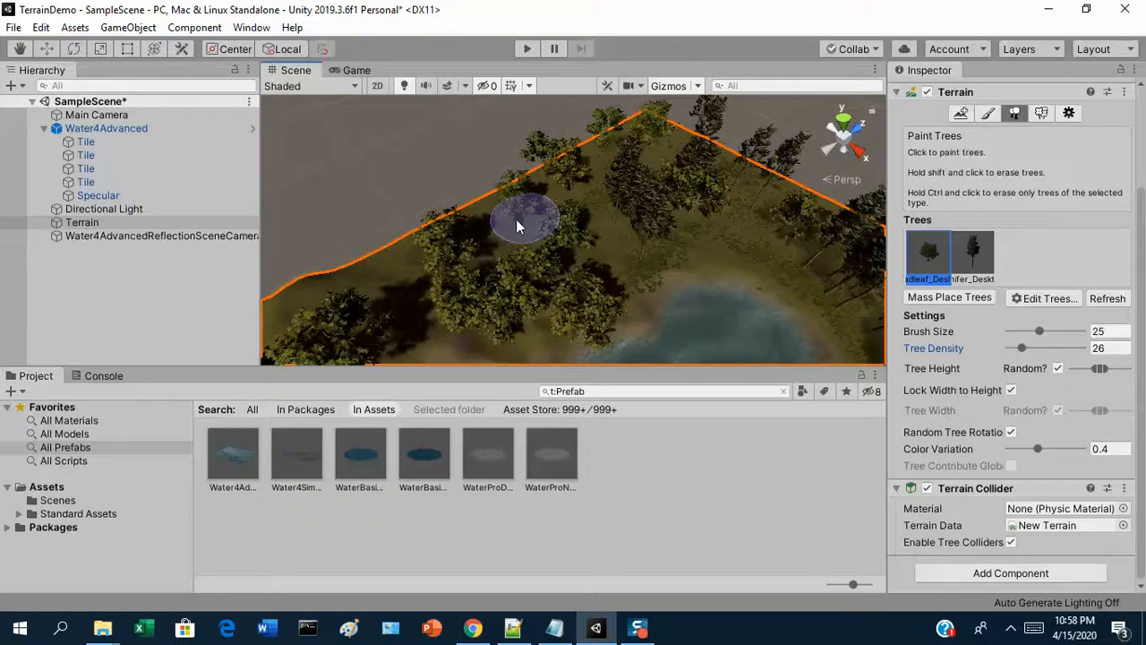
pyautogui.moveTo(280, 252)
pyautogui.keyDown('alt'); pyautogui.mouseDown()
pyautogui.moveTo(252, 226)
pyautogui.moveTo(274, 206)
pyautogui.mouseUp(); pyautogui.keyUp('alt')
pyautogui.keyDown('alt'); pyautogui.moveTo(479, 239); pyautogui.dragTo(606, 240); pyautogui.keyUp('alt')
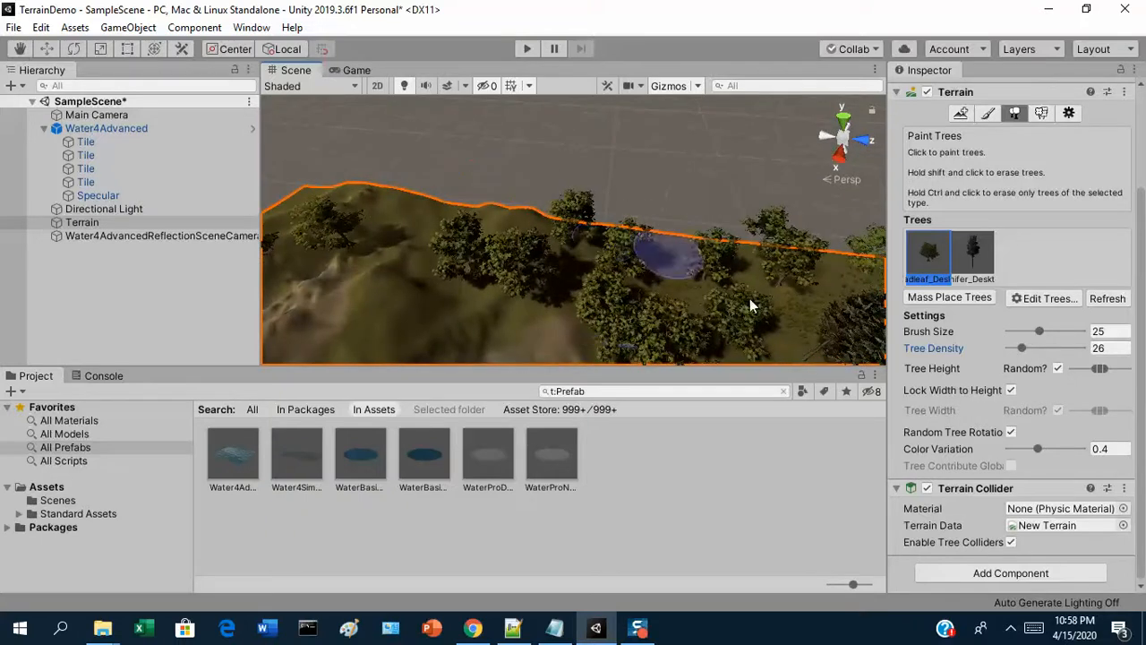